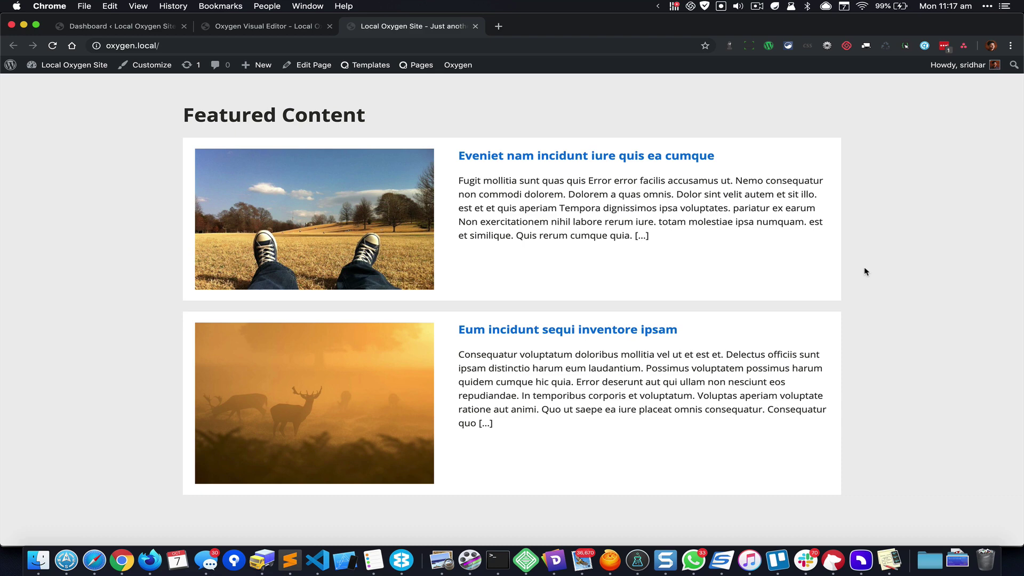
Step: Scroll back up to the top of the finished homepage
{"action": "scroll", "coordinate": [866, 271], "scroll_direction": "up", "scroll_amount": 3}
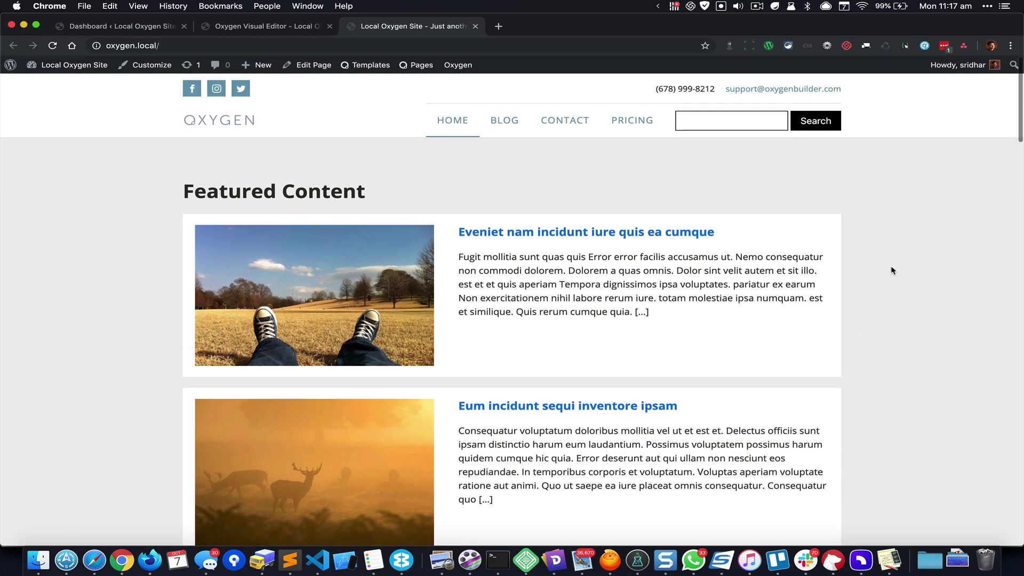
Step: From Pods Admin > Add New, extend the existing Posts post type as a new pod
{"action": "key", "text": "super+1"}
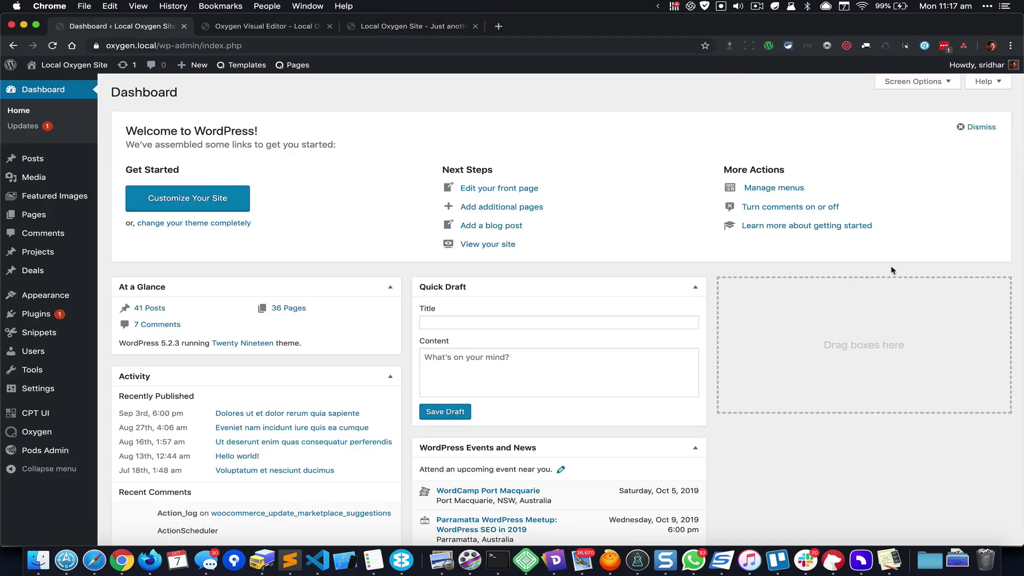
{"action": "mouse_move", "coordinate": [79, 457]}
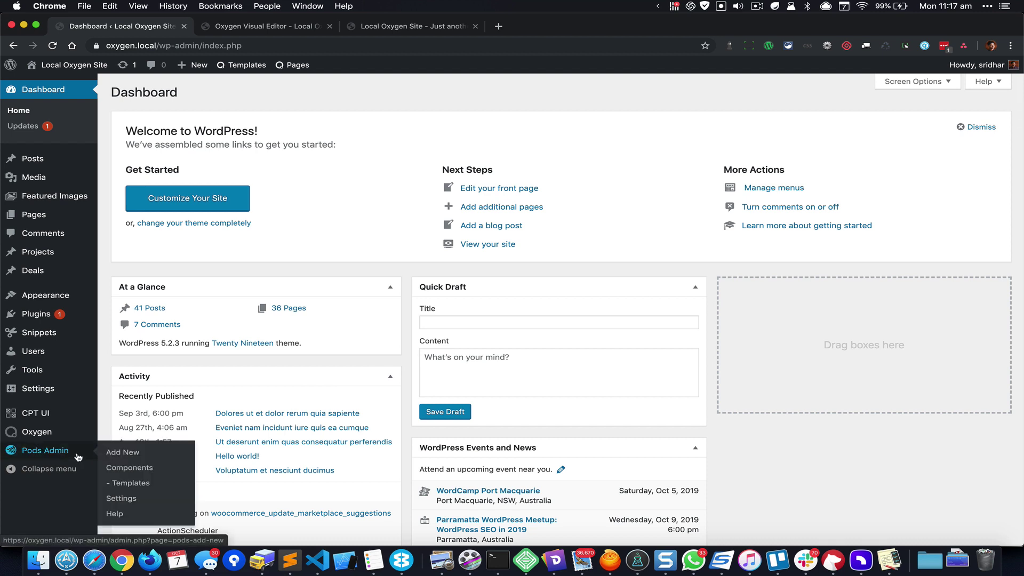
{"action": "left_click", "coordinate": [122, 454]}
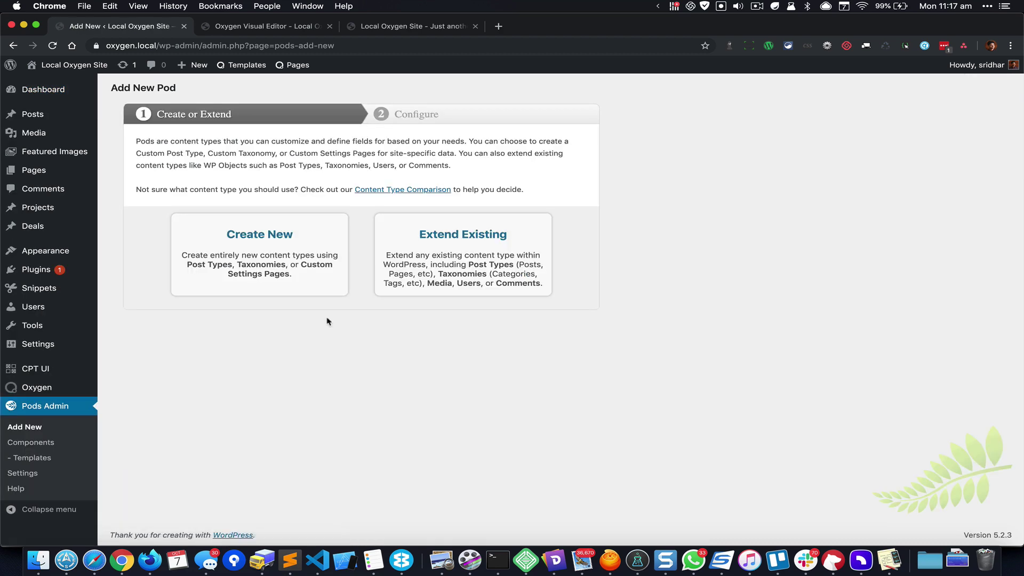
{"action": "left_click", "coordinate": [487, 269]}
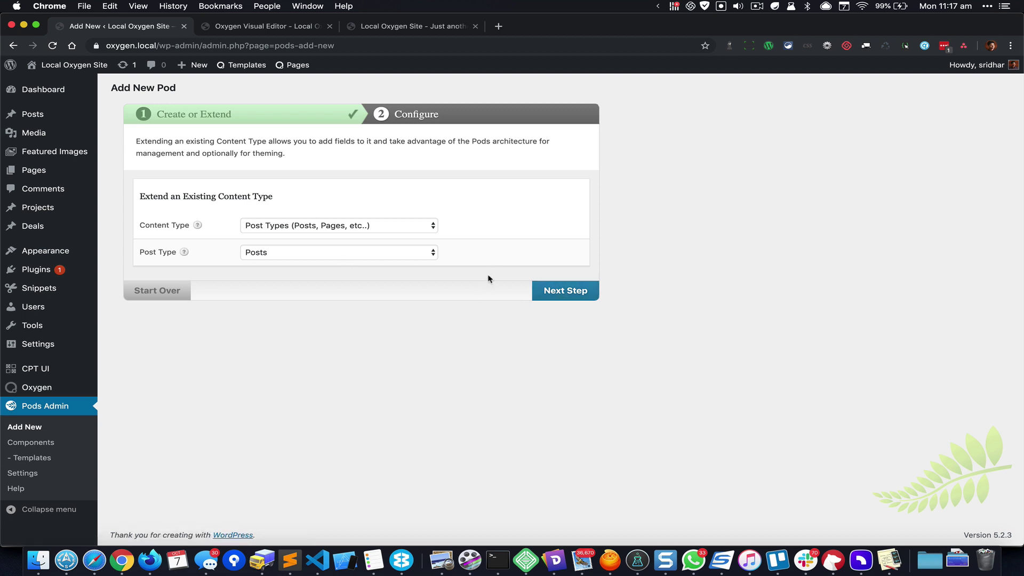
{"action": "left_click", "coordinate": [591, 295]}
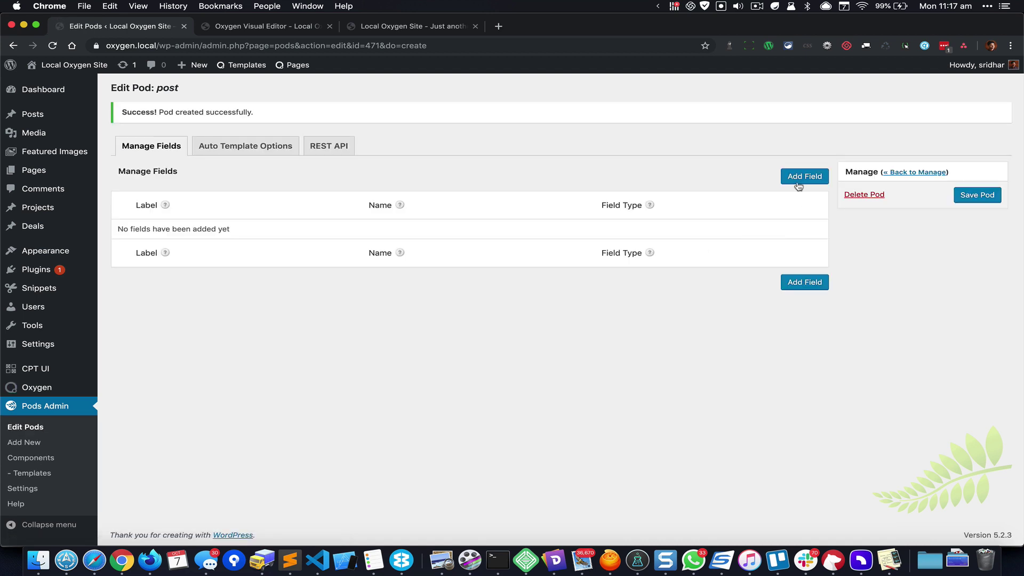
Step: Add a Yes / No field 'Featured?' described 'Should this post be featured on the homepage?', then save the pod
{"action": "left_click", "coordinate": [799, 183]}
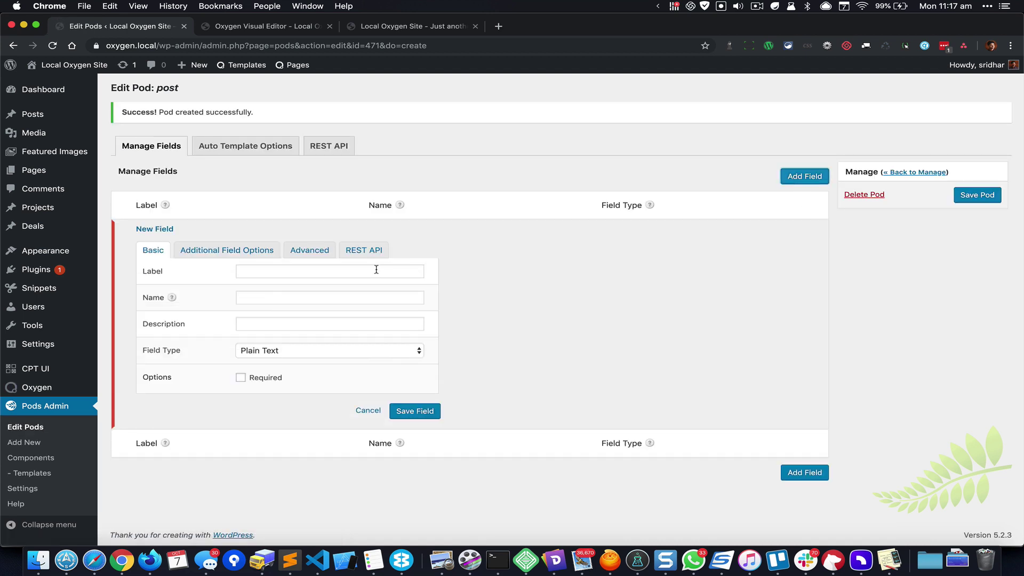
{"action": "left_click", "coordinate": [376, 269]}
{"action": "type", "text": "Featured?"}
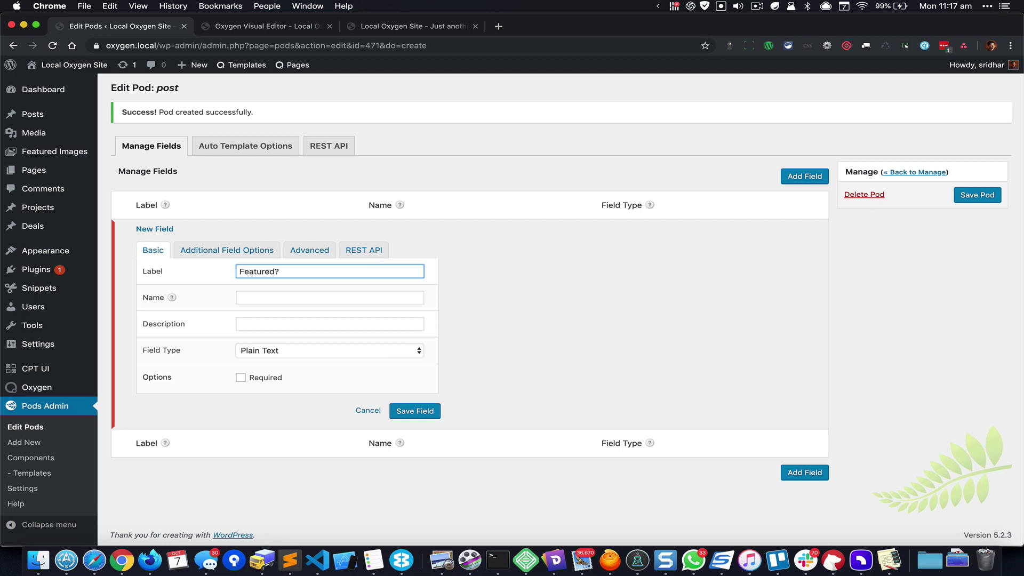
{"action": "key", "text": "Tab"}
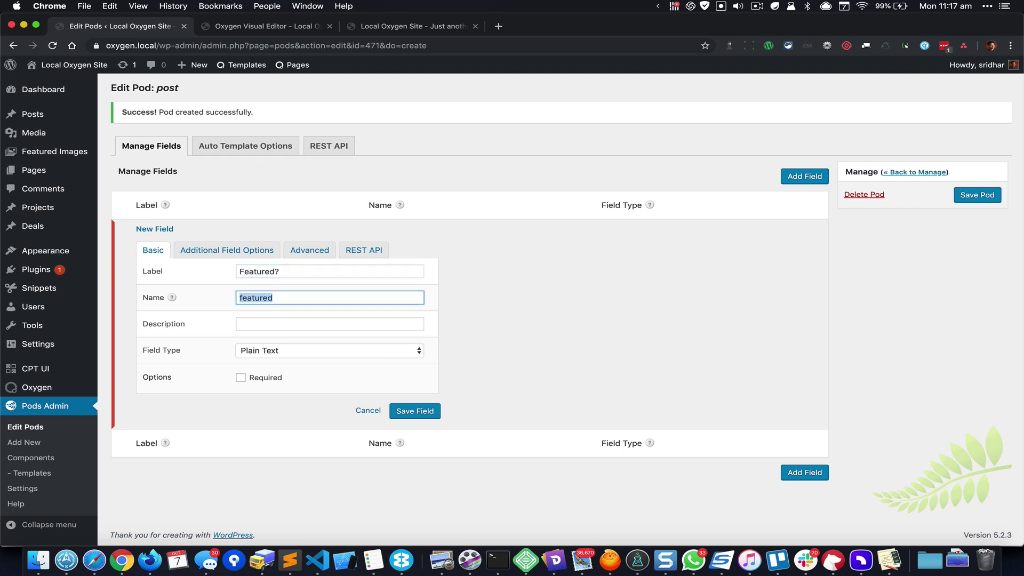
{"action": "key", "text": "Tab"}
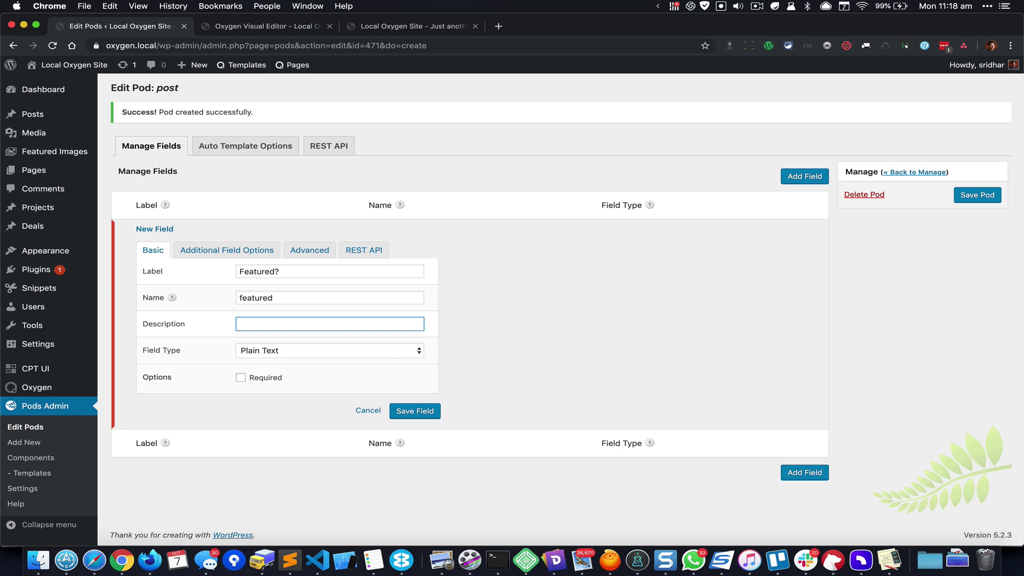
{"action": "type", "text": "Should this post be featured on"}
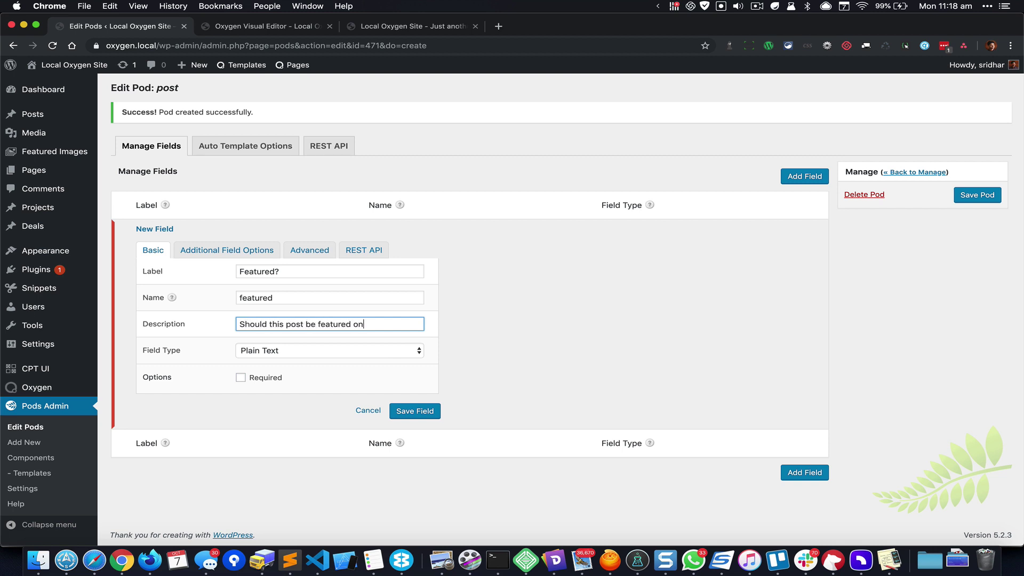
{"action": "type", "text": " the homepage?"}
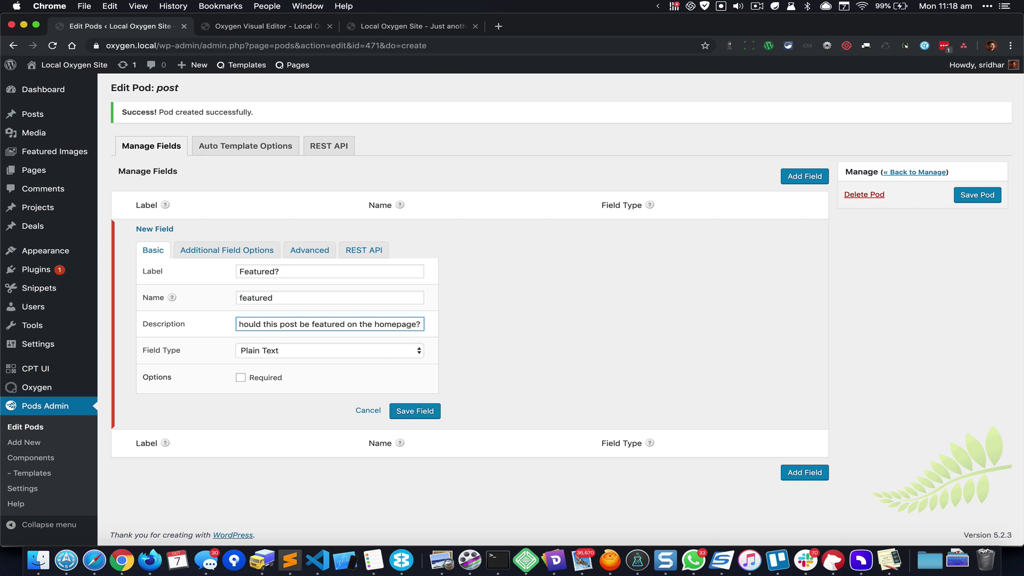
{"action": "left_click", "coordinate": [352, 351]}
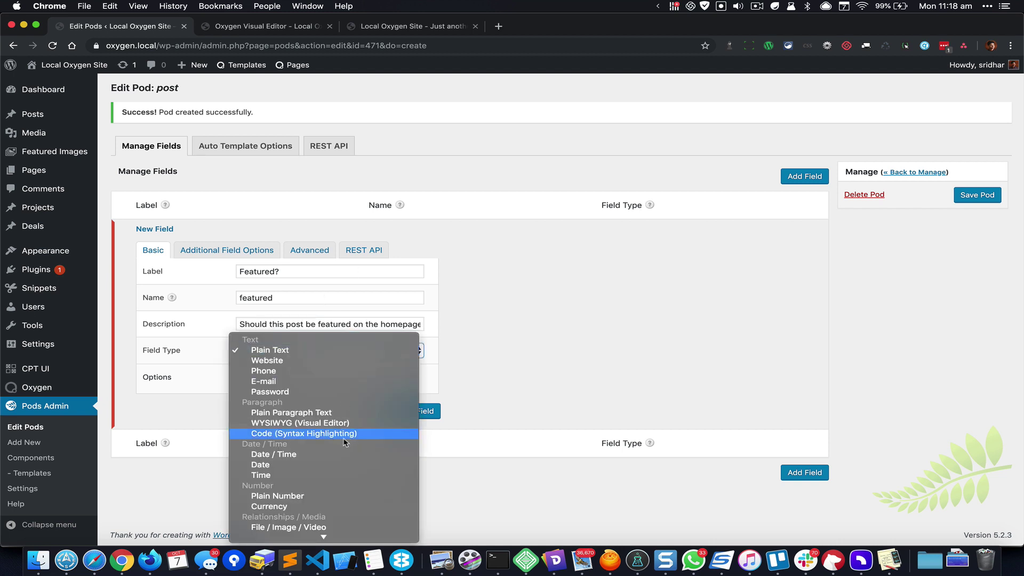
{"action": "mouse_move", "coordinate": [320, 533]}
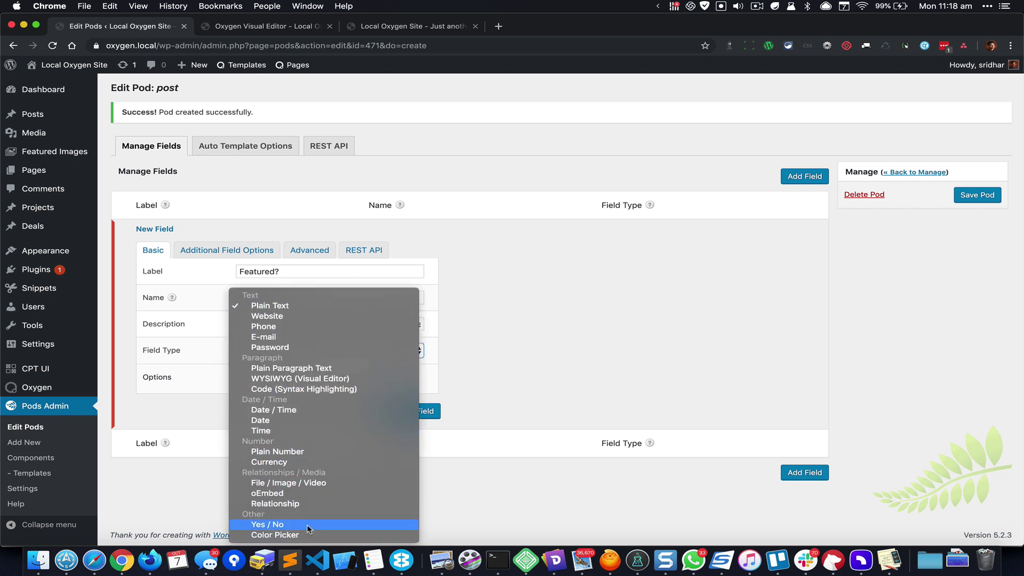
{"action": "left_click", "coordinate": [307, 526]}
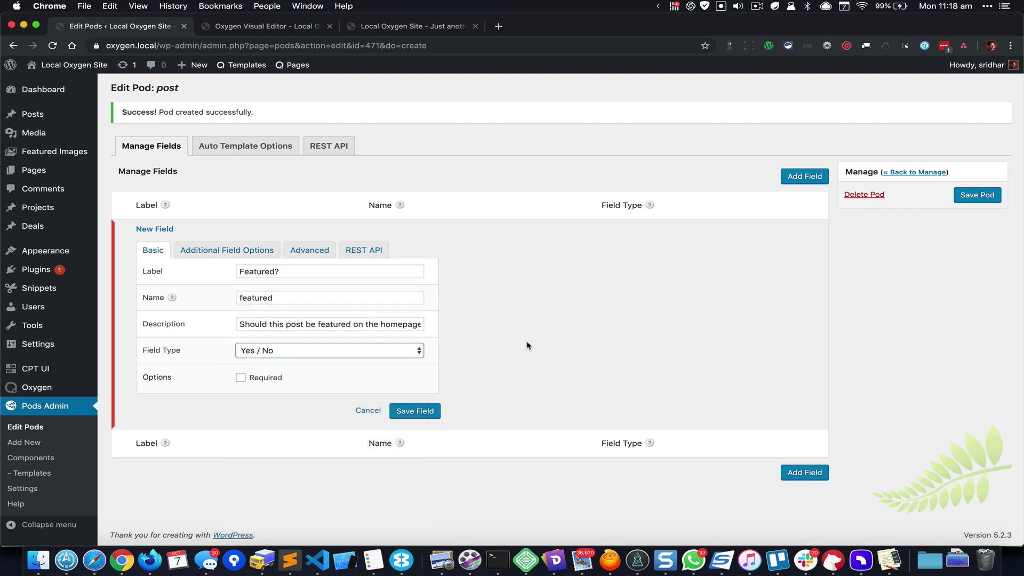
{"action": "left_click", "coordinate": [426, 411]}
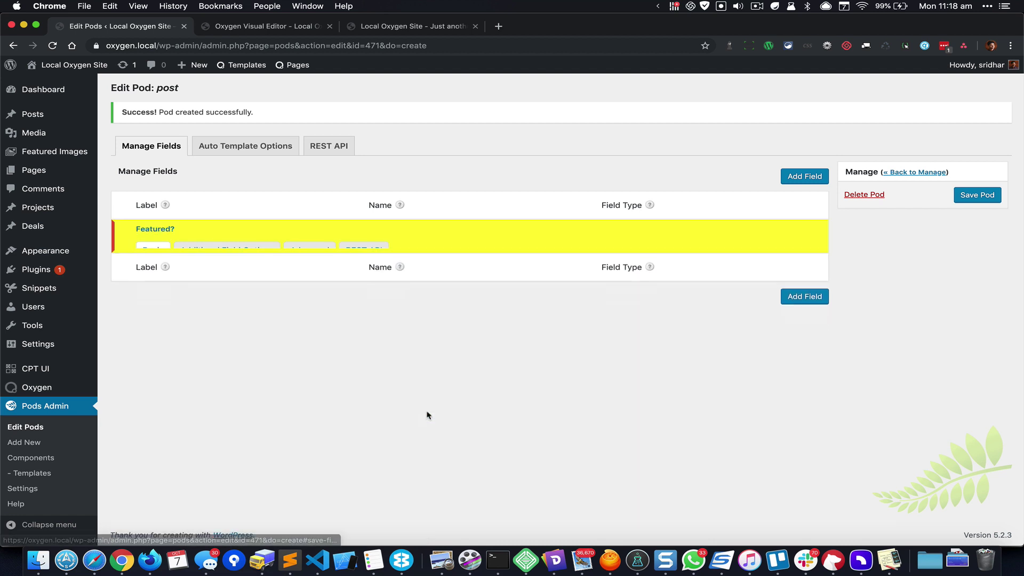
{"action": "left_click", "coordinate": [977, 195]}
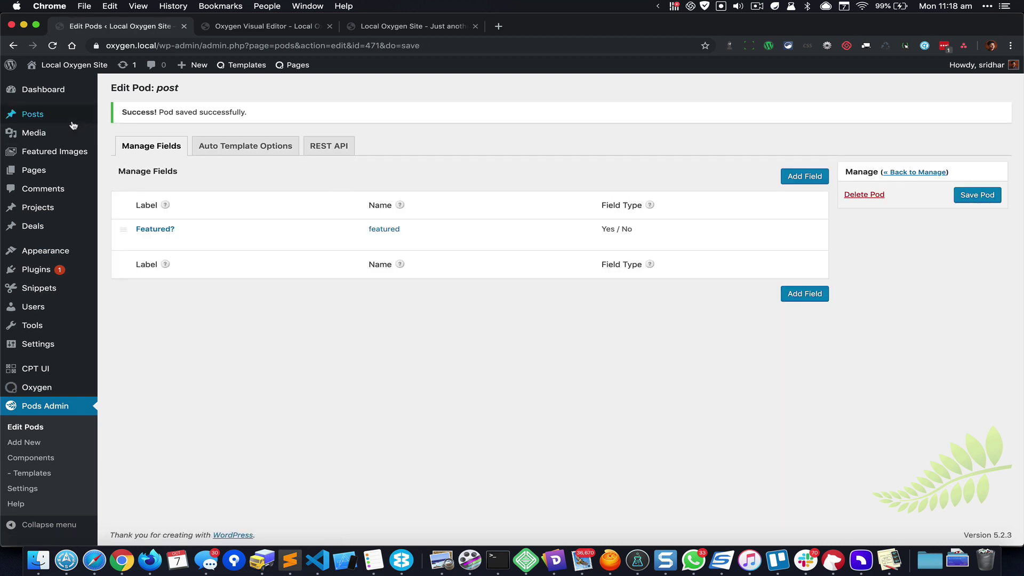
Step: Mark the post 'Eveniet nam incidunt iure quis ea cumque' as Featured and update it
{"action": "left_click", "coordinate": [70, 120]}
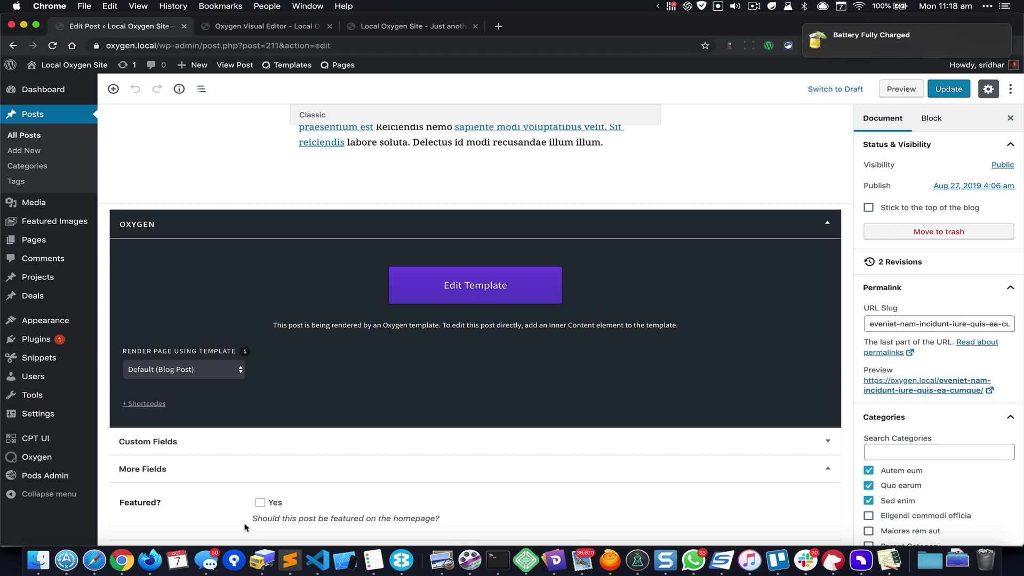
{"action": "left_click", "coordinate": [260, 502]}
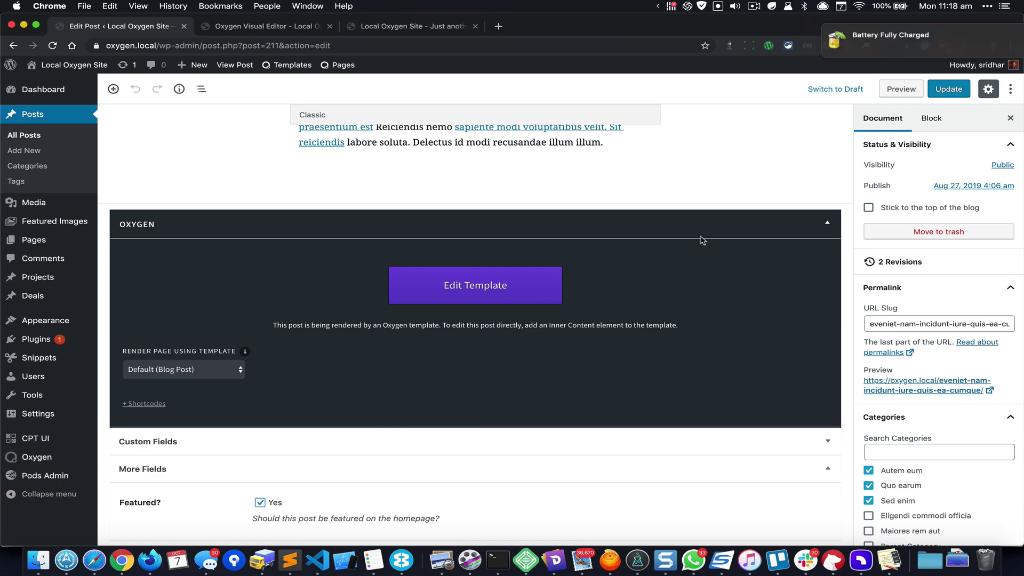
{"action": "left_click", "coordinate": [947, 90]}
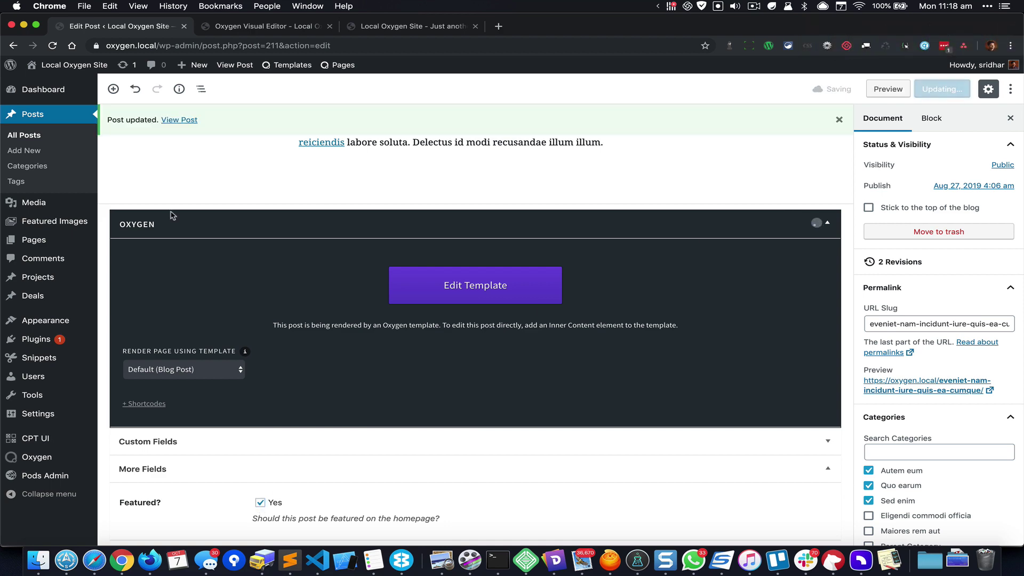
Step: Mark the post 'Eum incidunt sequi inventore ipsam' as Featured too and update it
{"action": "left_click", "coordinate": [31, 135]}
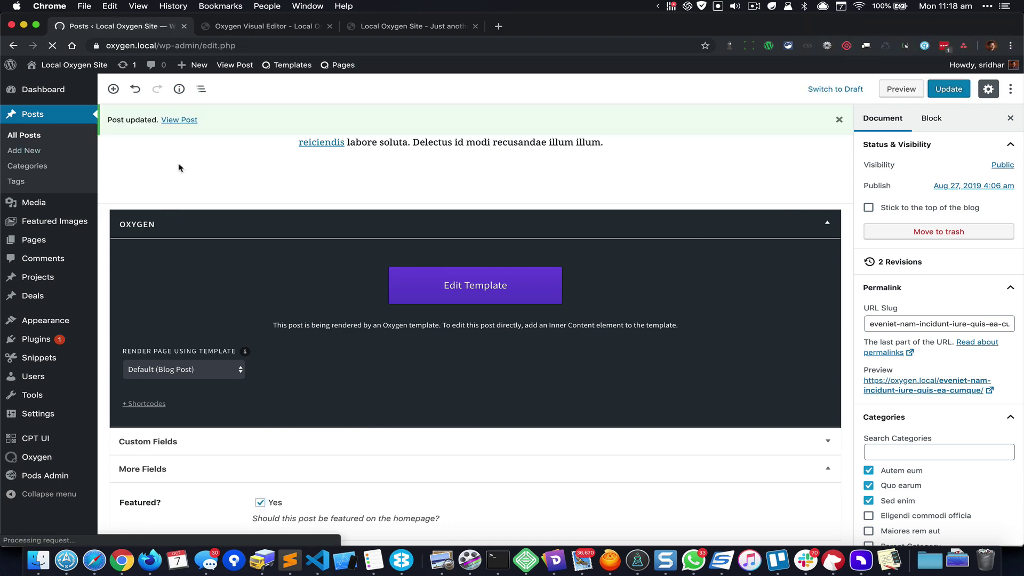
{"action": "scroll", "coordinate": [261, 302], "scroll_direction": "down", "scroll_amount": 5}
{"action": "scroll", "coordinate": [261, 302], "scroll_direction": "down", "scroll_amount": 3}
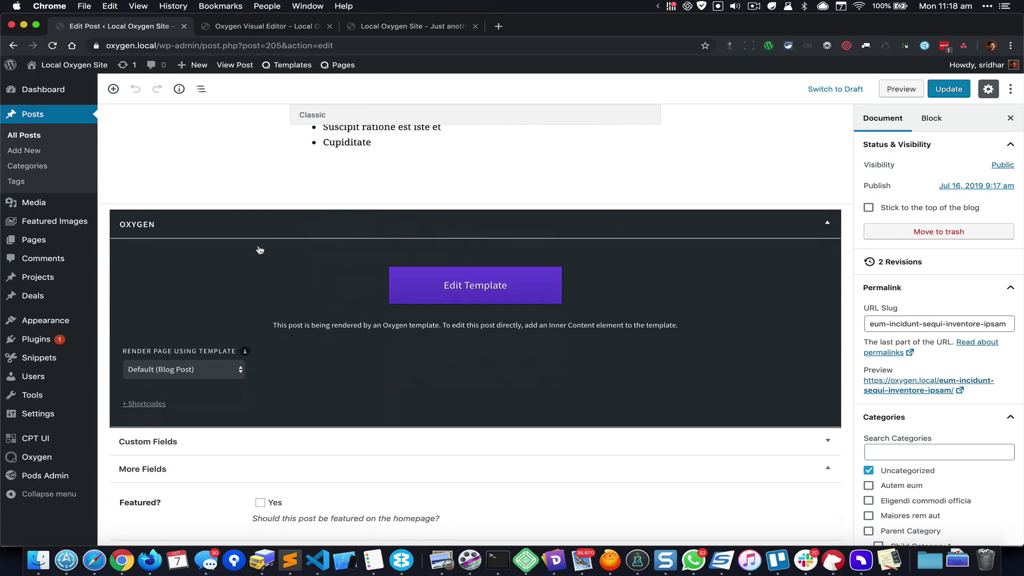
{"action": "left_click", "coordinate": [260, 503]}
{"action": "left_click", "coordinate": [953, 90]}
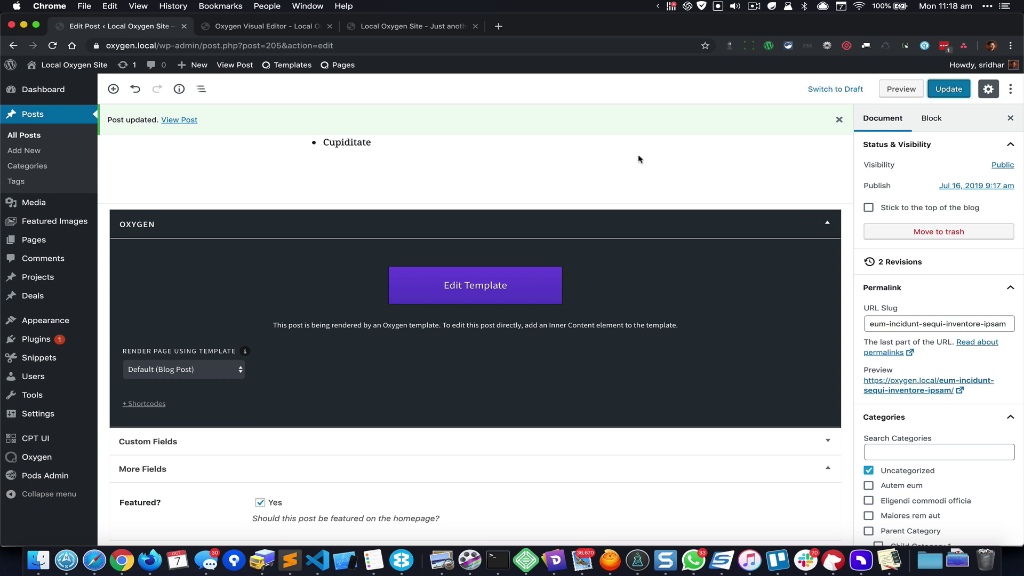
Step: On the Oxygen homepage, add a new Section and drag it above the hero section
{"action": "left_click", "coordinate": [297, 27]}
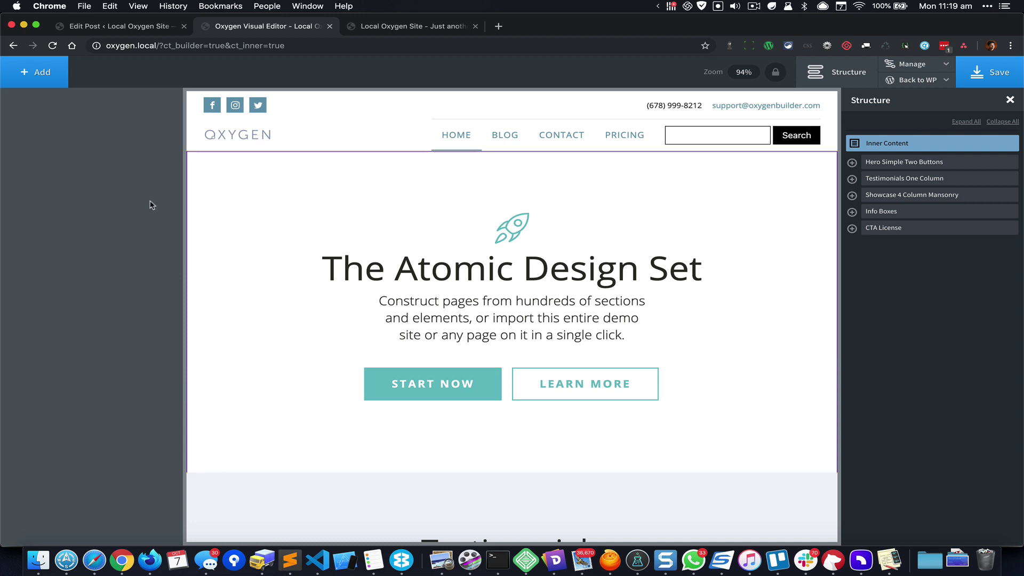
{"action": "left_click", "coordinate": [54, 80]}
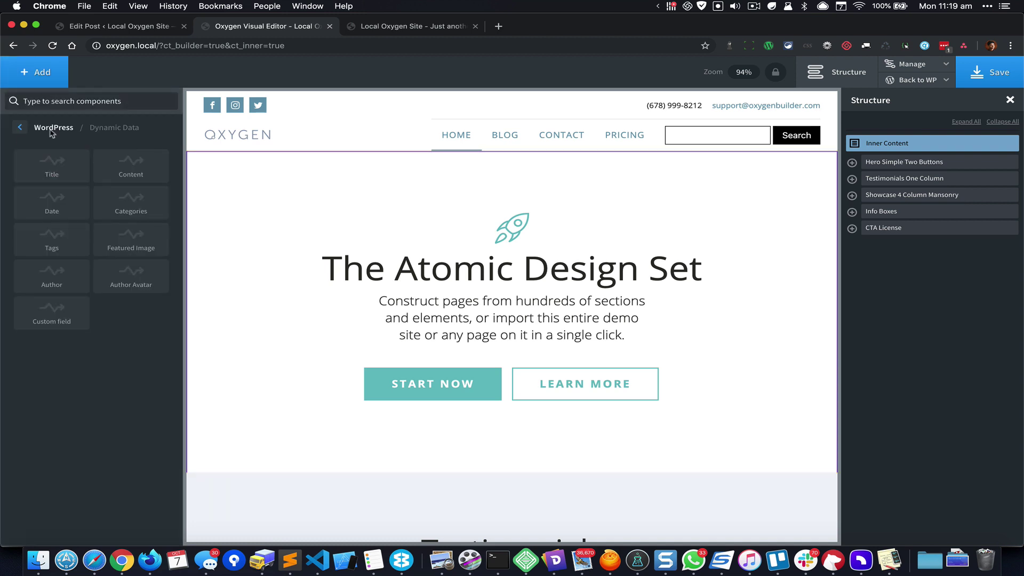
{"action": "left_click", "coordinate": [24, 128]}
{"action": "left_click", "coordinate": [25, 128]}
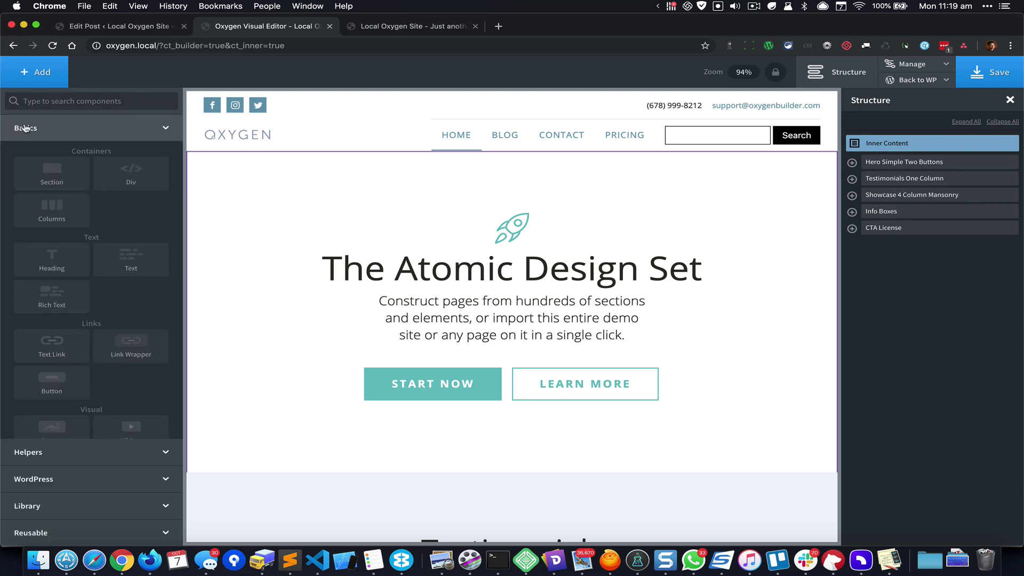
{"action": "left_click", "coordinate": [53, 176]}
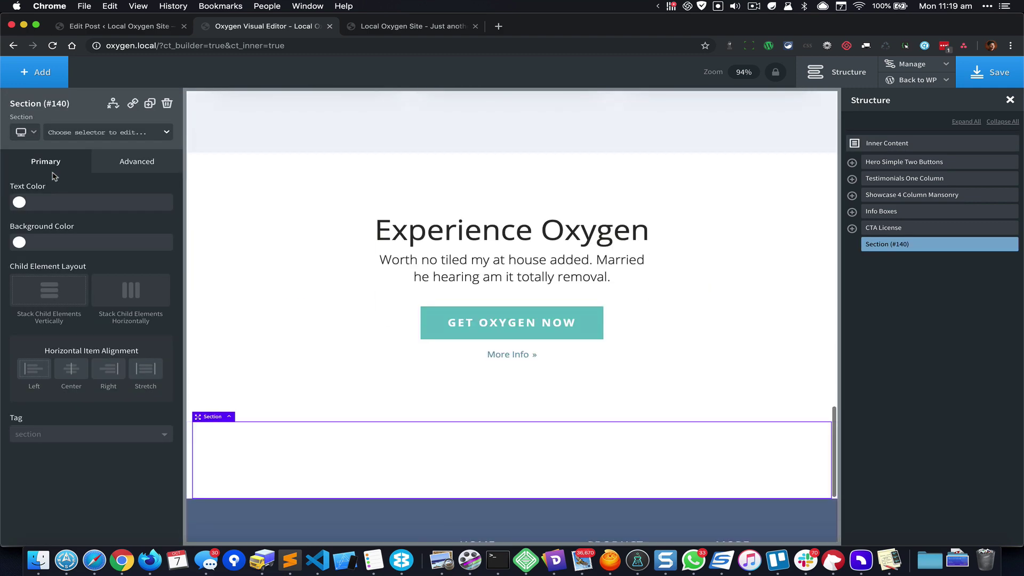
{"action": "mouse_move", "coordinate": [887, 249]}
{"action": "left_click_drag", "start_coordinate": [887, 249], "coordinate": [886, 160]}
Step: Give the new top section a #eee background colour
{"action": "scroll", "coordinate": [451, 294], "scroll_direction": "up", "scroll_amount": 10}
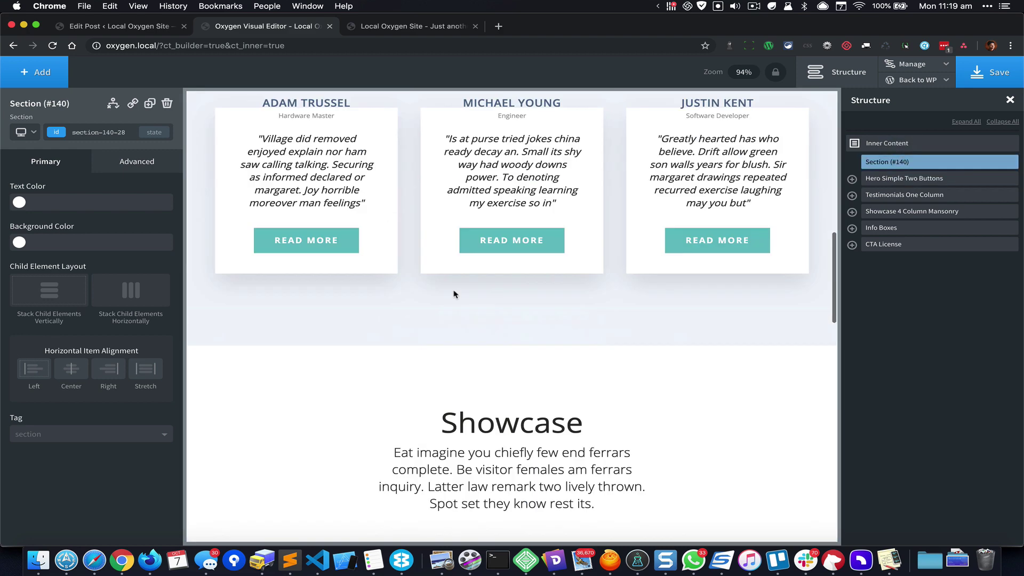
{"action": "left_click", "coordinate": [904, 166]}
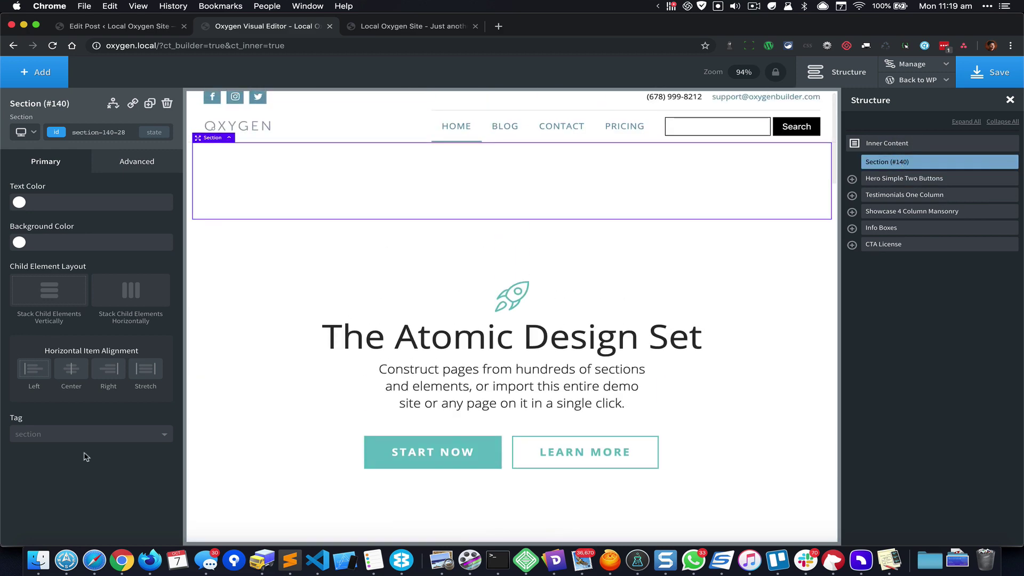
{"action": "left_click", "coordinate": [88, 247]}
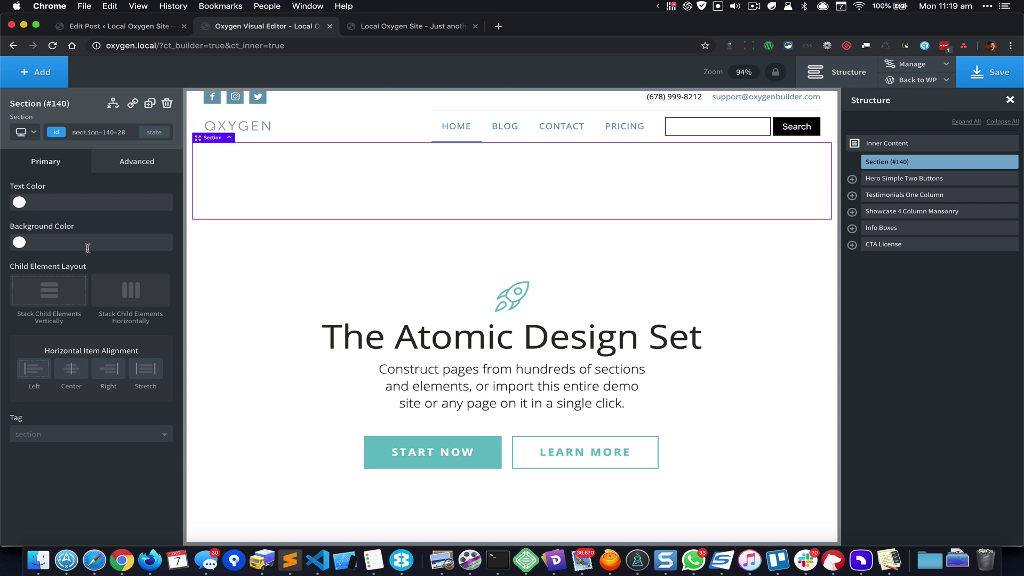
{"action": "type", "text": "#eee"}
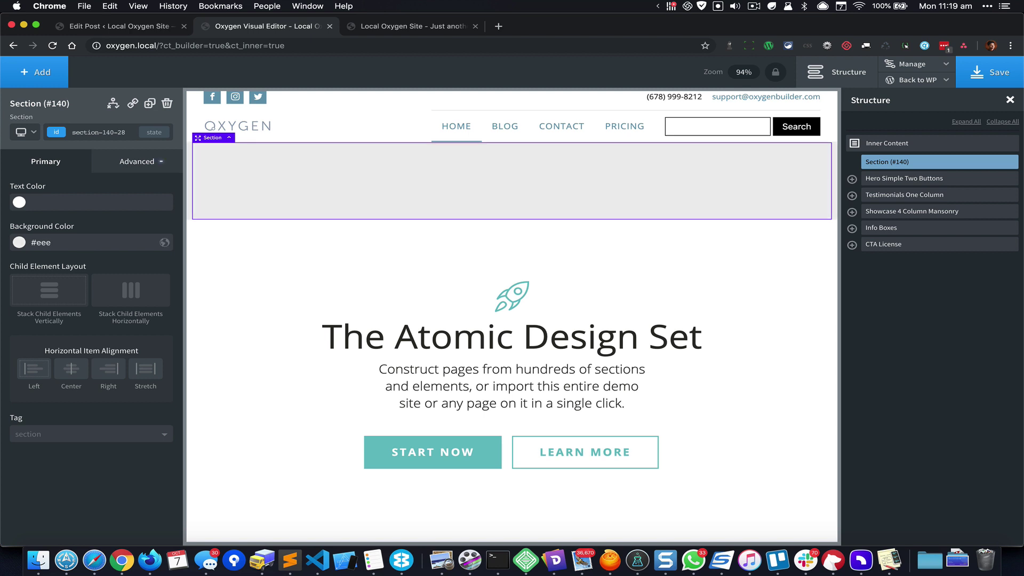
Step: Insert a Heading into the grey section reading 'Featured Content'
{"action": "left_click", "coordinate": [45, 78]}
{"action": "left_click", "coordinate": [66, 268]}
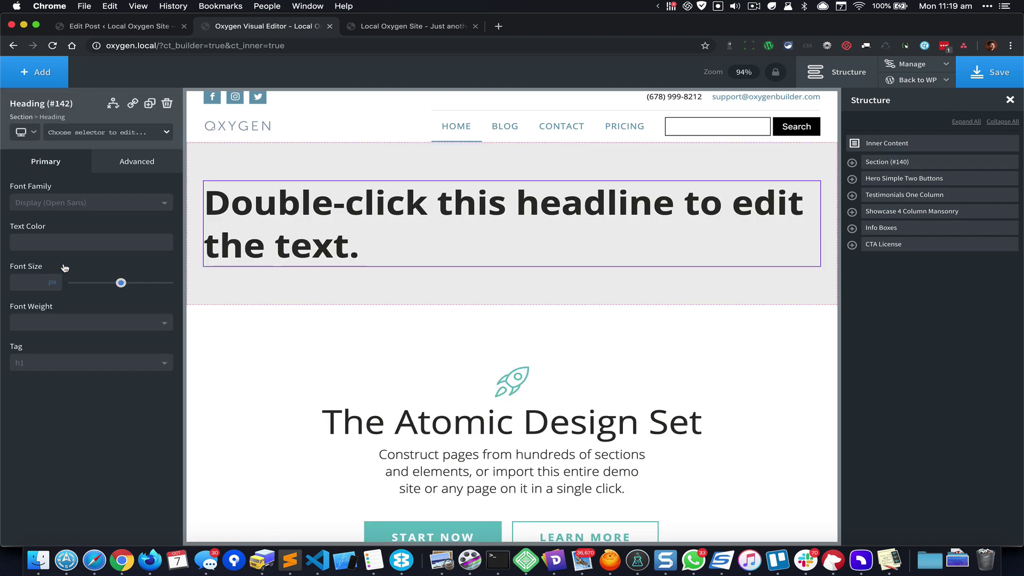
{"action": "double_click", "coordinate": [285, 192]}
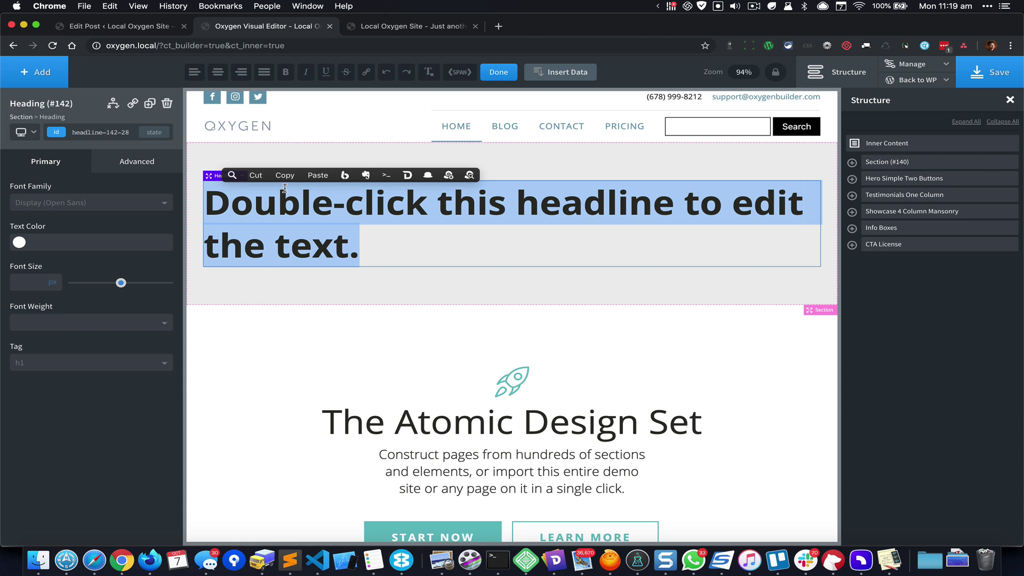
{"action": "type", "text": "Featre"}
{"action": "key", "text": "BackSpace"}
{"action": "key", "text": "BackSpace"}
{"action": "type", "text": "ured"}
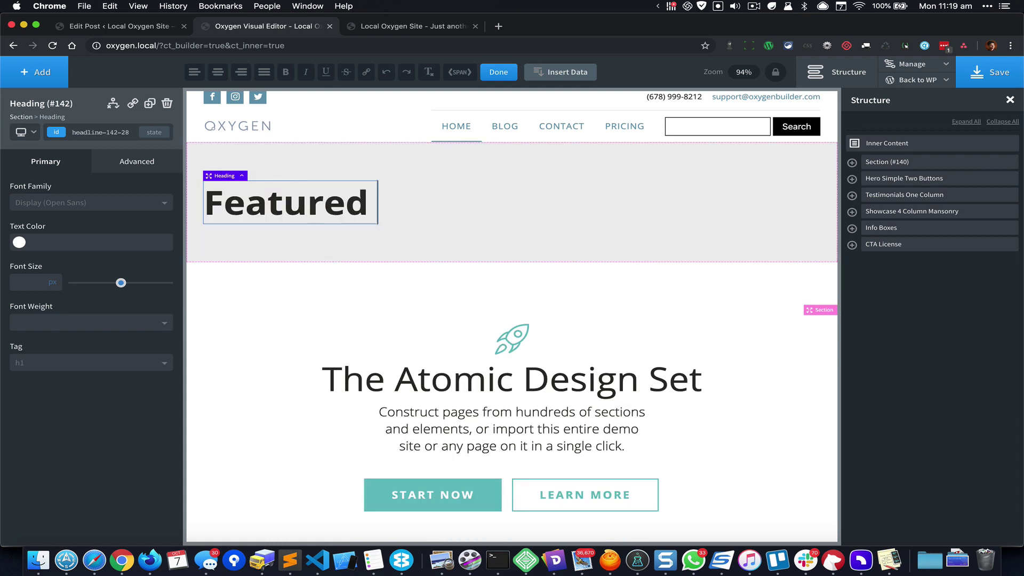
{"action": "type", "text": " Content"}
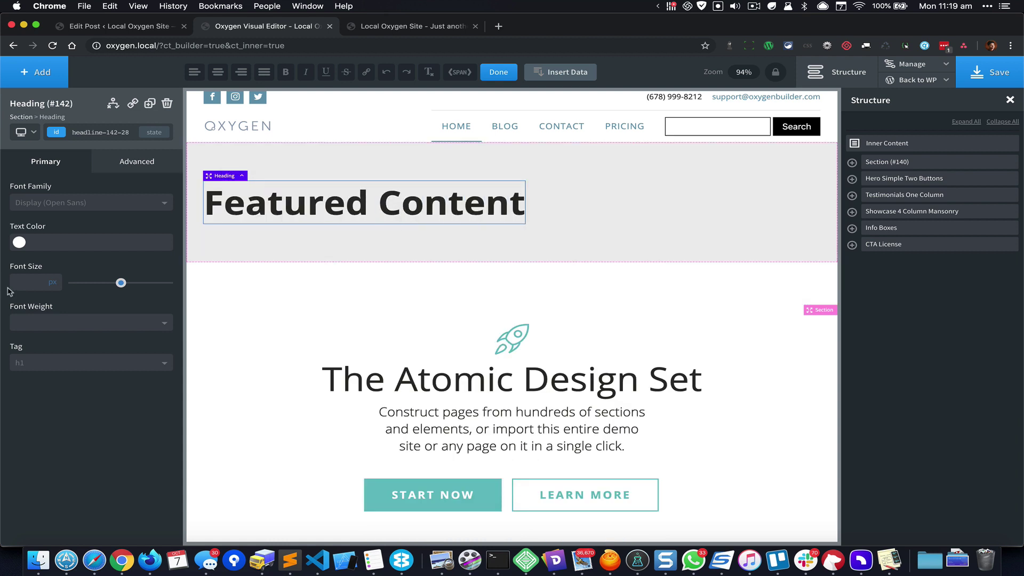
Step: Set the heading's font size to 34 and enlarge its bottom margin
{"action": "left_click", "coordinate": [29, 285]}
{"action": "type", "text": "34"}
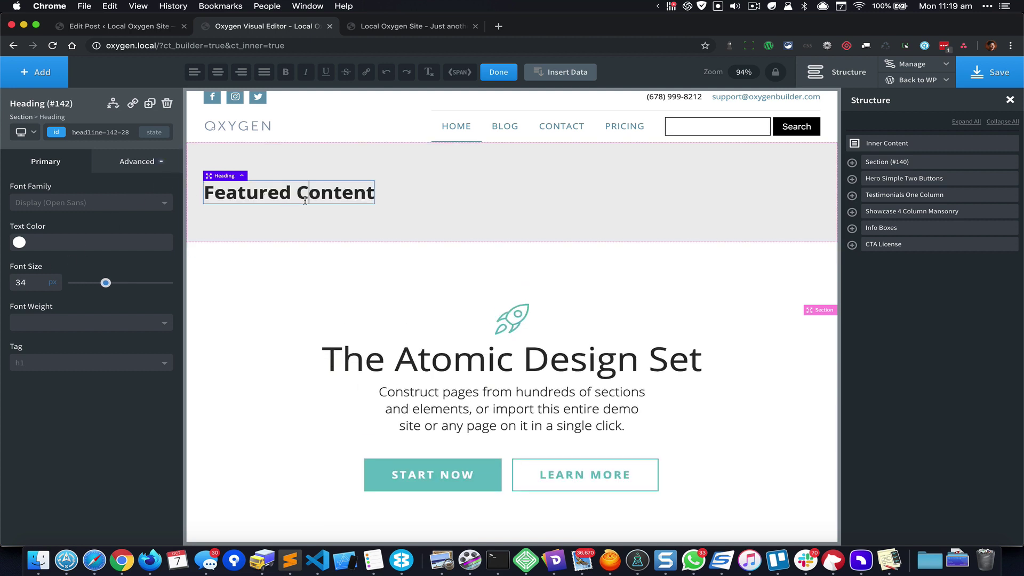
{"action": "left_click", "coordinate": [267, 178]}
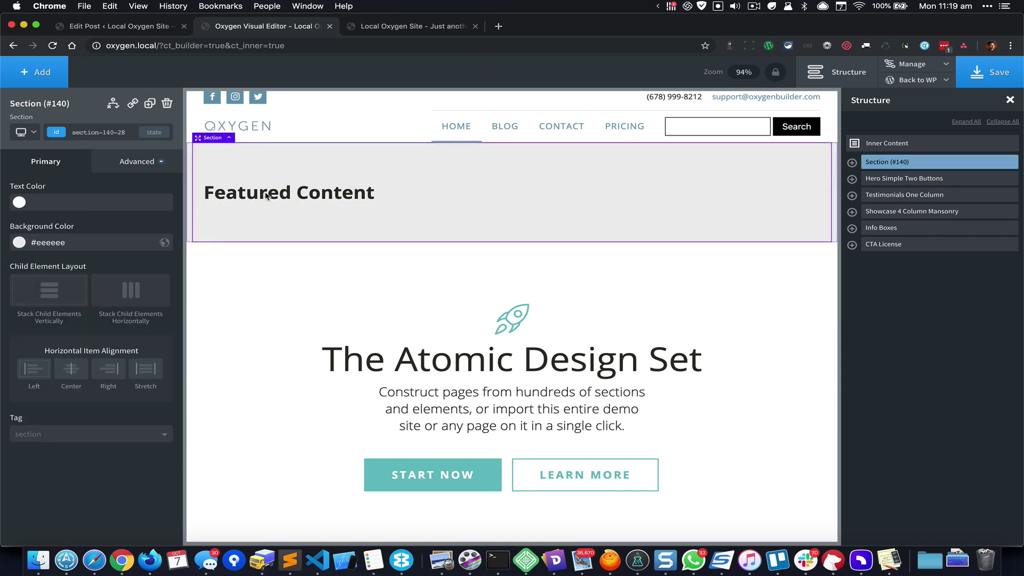
{"action": "left_click", "coordinate": [269, 196]}
{"action": "left_click_drag", "start_coordinate": [290, 214], "coordinate": [289, 218]}
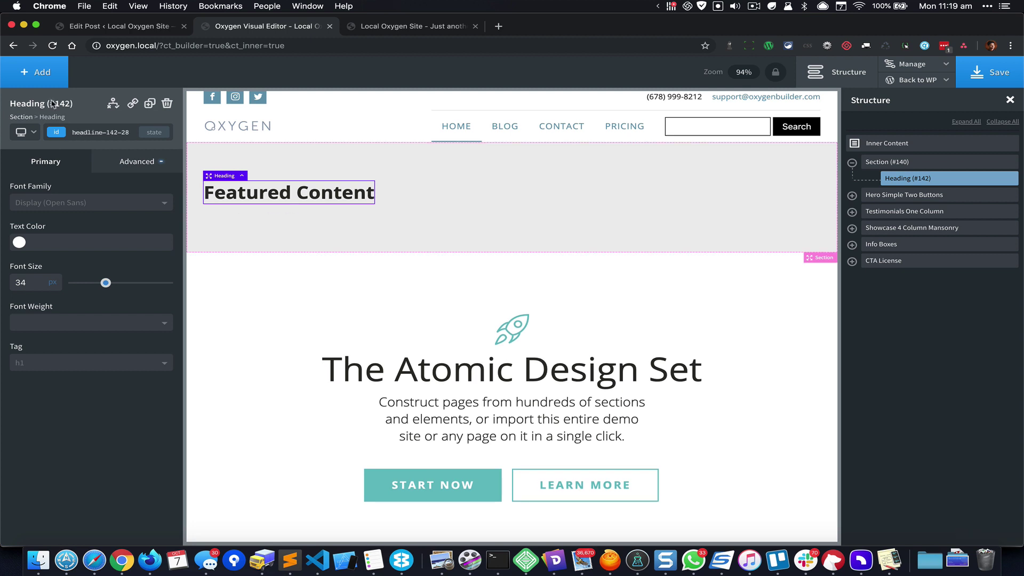
Step: Add a Repeater below the heading with a custom query for post type 'post', and apply it
{"action": "left_click", "coordinate": [37, 83]}
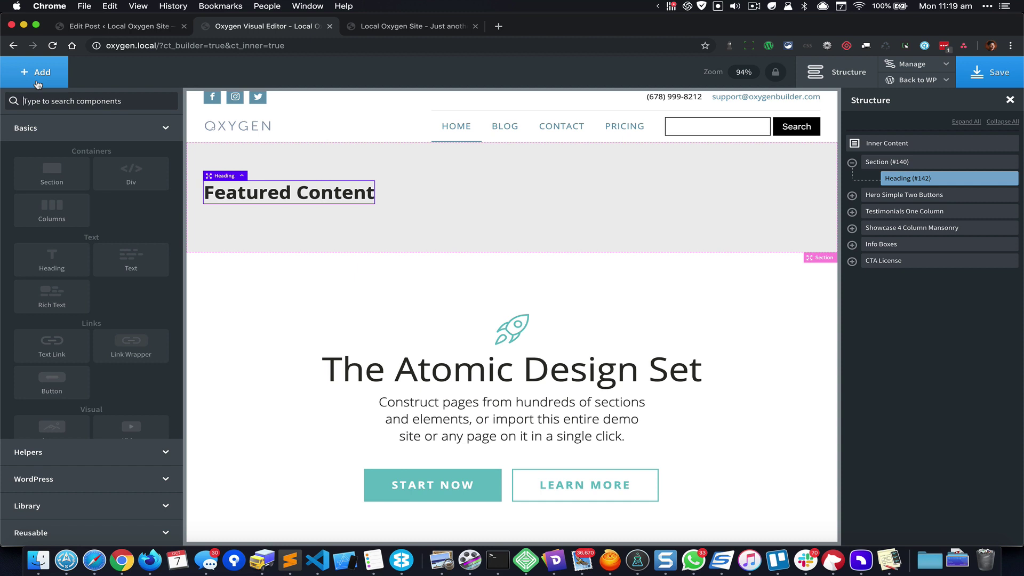
{"action": "type", "text": "re"}
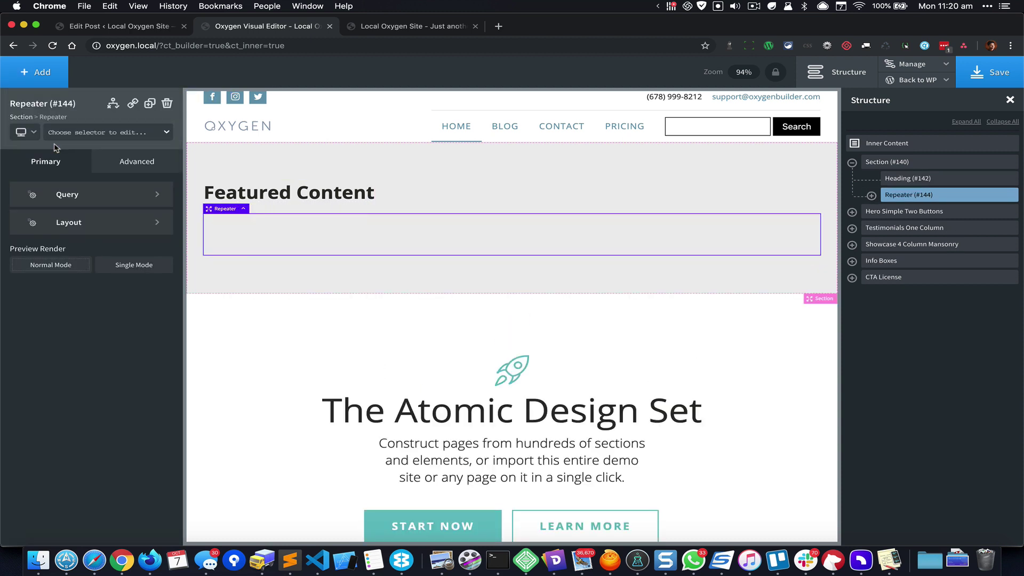
{"action": "left_click", "coordinate": [127, 198]}
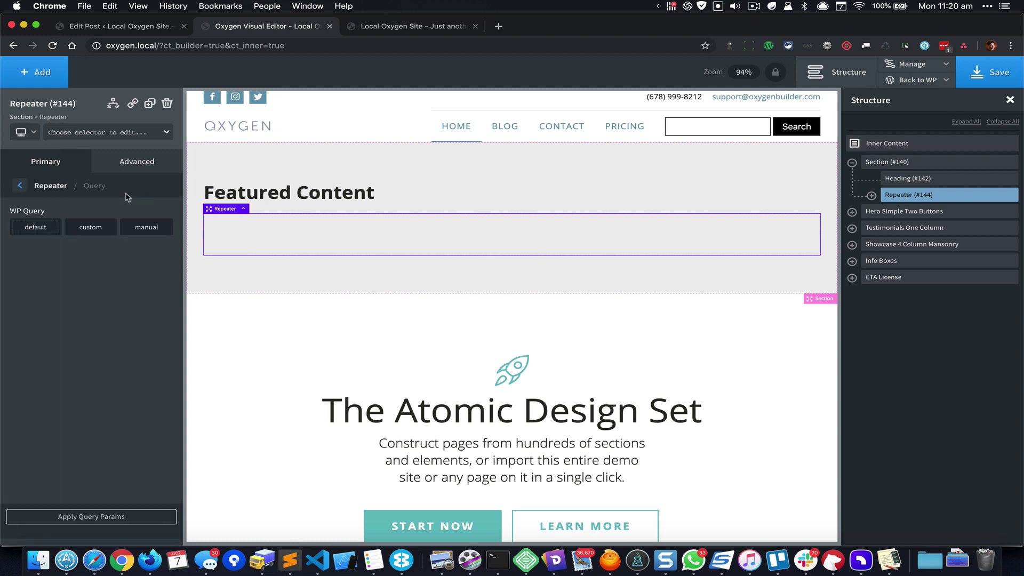
{"action": "left_click", "coordinate": [103, 233]}
{"action": "left_click", "coordinate": [130, 259]}
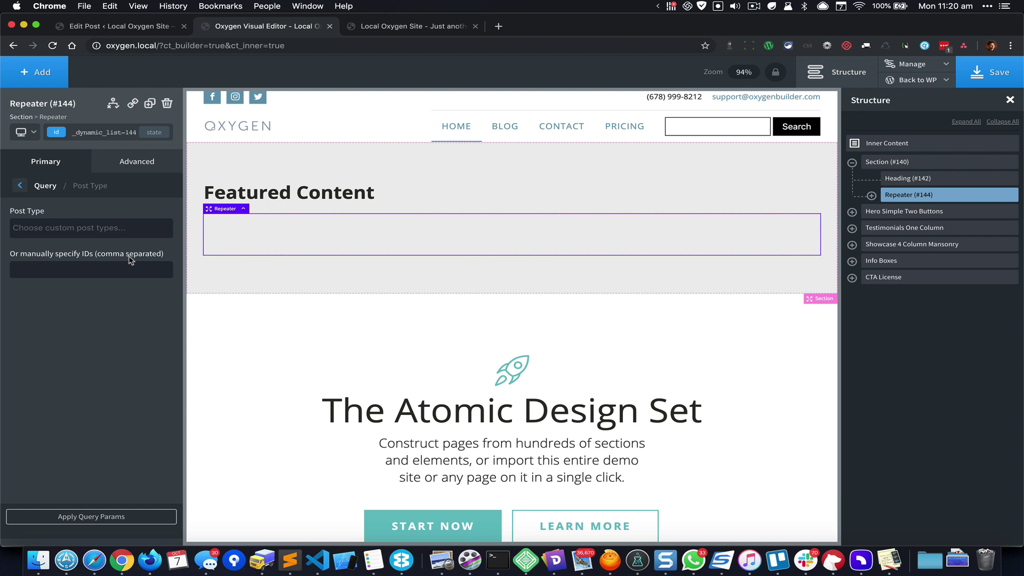
{"action": "left_click", "coordinate": [97, 229]}
{"action": "left_click", "coordinate": [53, 247]}
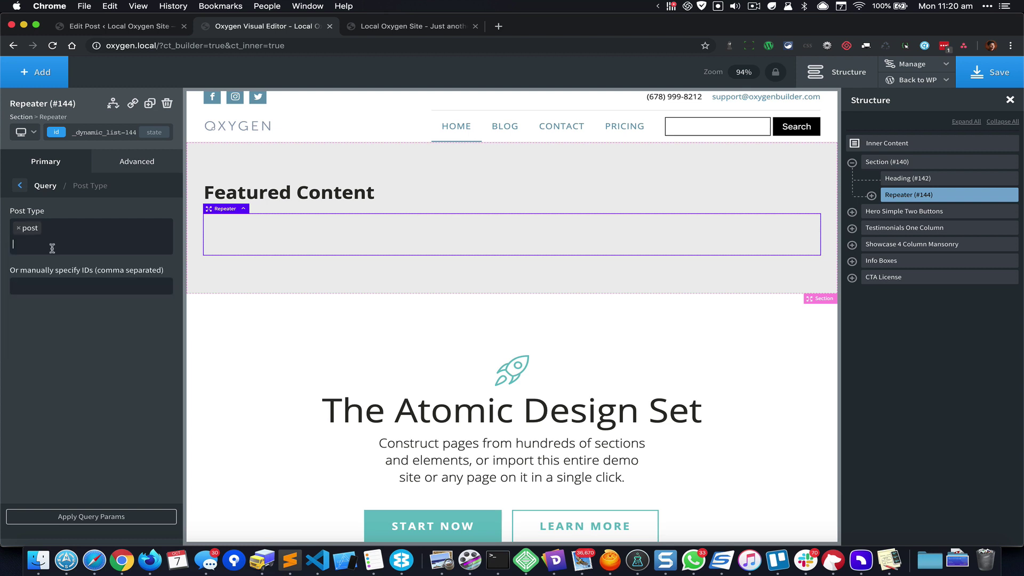
{"action": "left_click", "coordinate": [20, 186]}
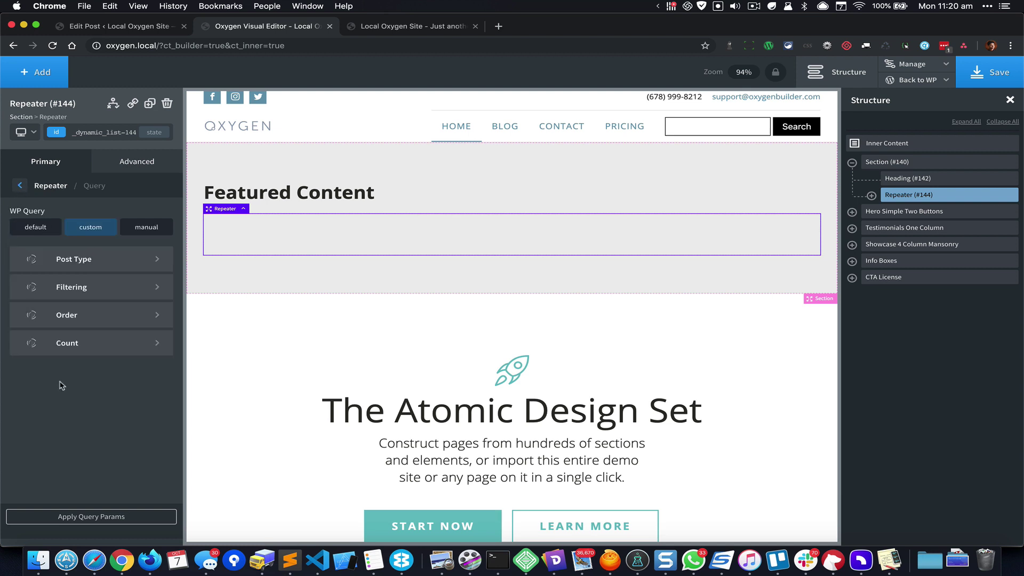
{"action": "left_click", "coordinate": [151, 517]}
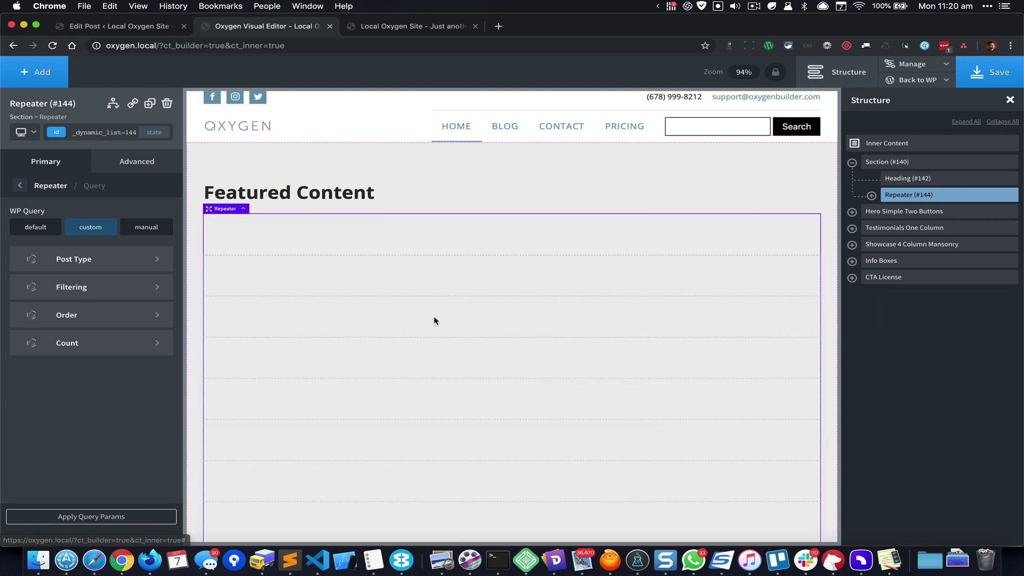
{"action": "scroll", "coordinate": [433, 319], "scroll_direction": "down", "scroll_amount": 5}
{"action": "scroll", "coordinate": [433, 320], "scroll_direction": "up", "scroll_amount": 3}
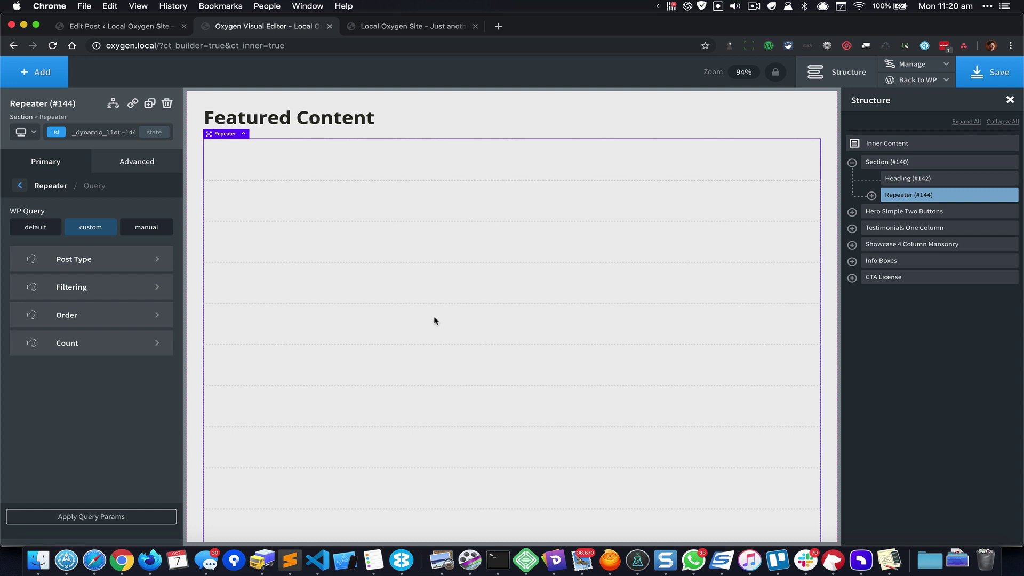
{"action": "scroll", "coordinate": [433, 320], "scroll_direction": "up", "scroll_amount": 2}
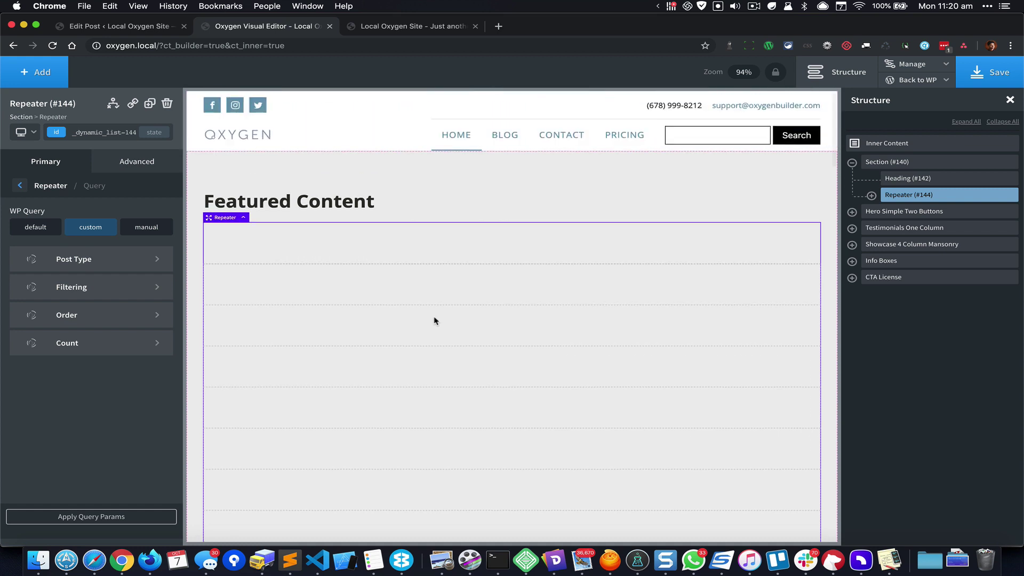
Step: Give the repeater row's Div a #fff background colour
{"action": "left_click", "coordinate": [336, 245]}
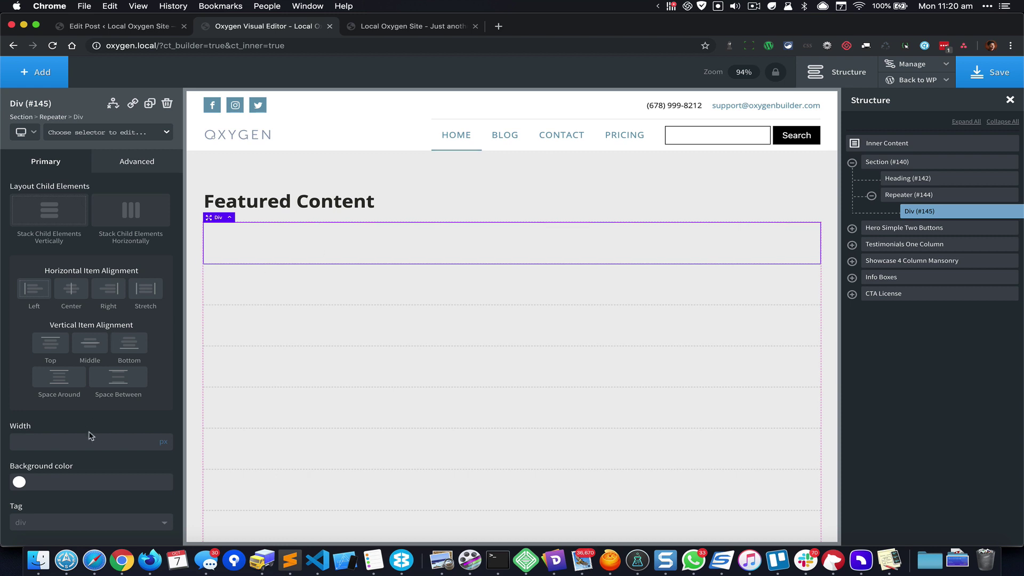
{"action": "left_click", "coordinate": [87, 485]}
{"action": "type", "text": "#fff"}
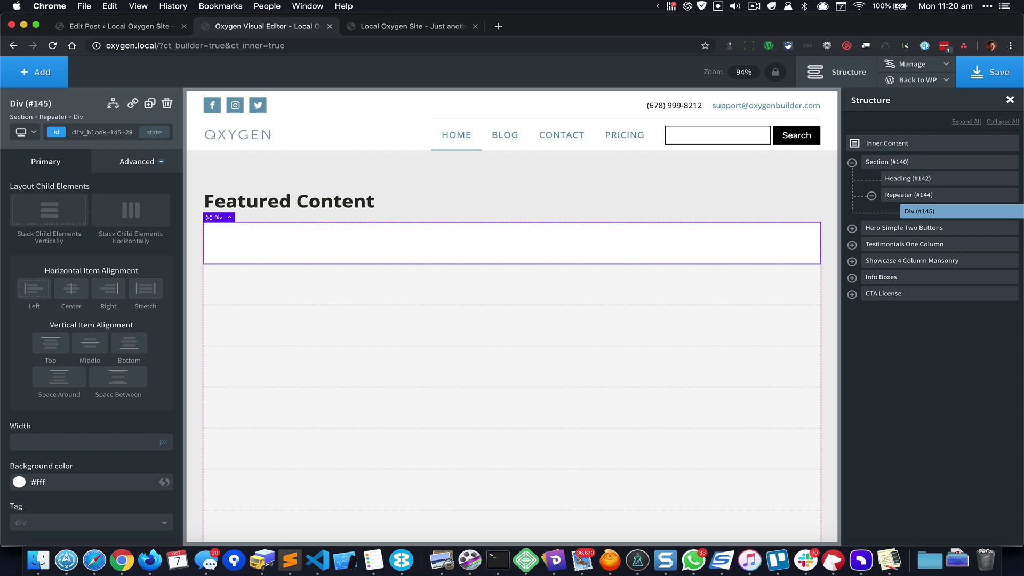
Step: Add a Columns element to the row using the 40/60 layout, then select the left column
{"action": "left_click", "coordinate": [39, 78]}
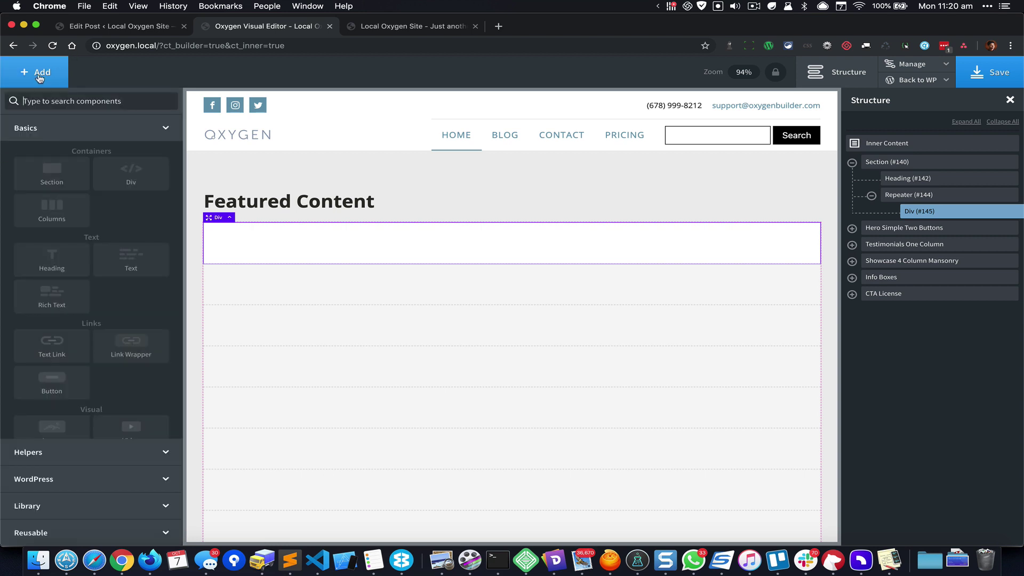
{"action": "type", "text": "col"}
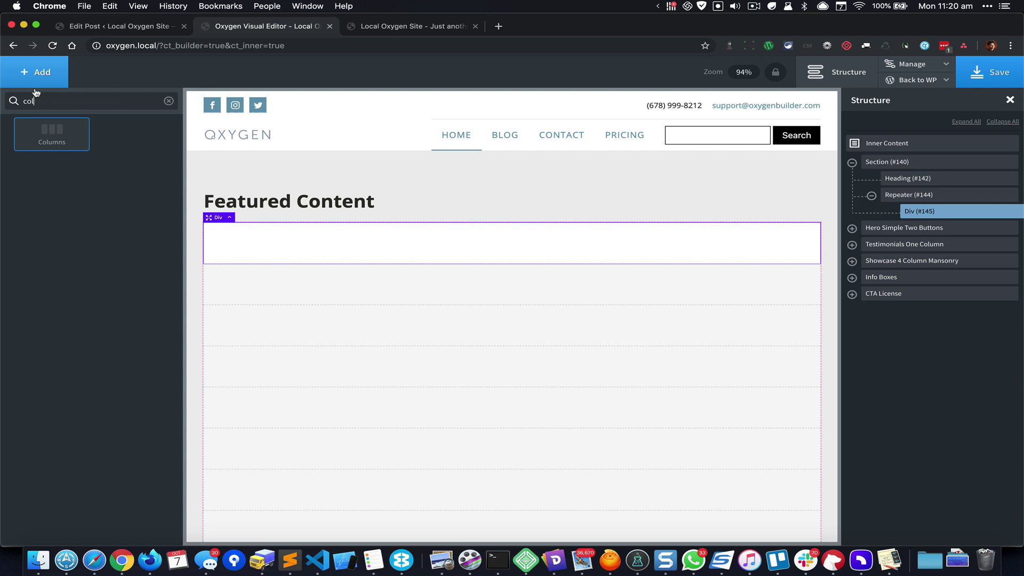
{"action": "left_click", "coordinate": [59, 145]}
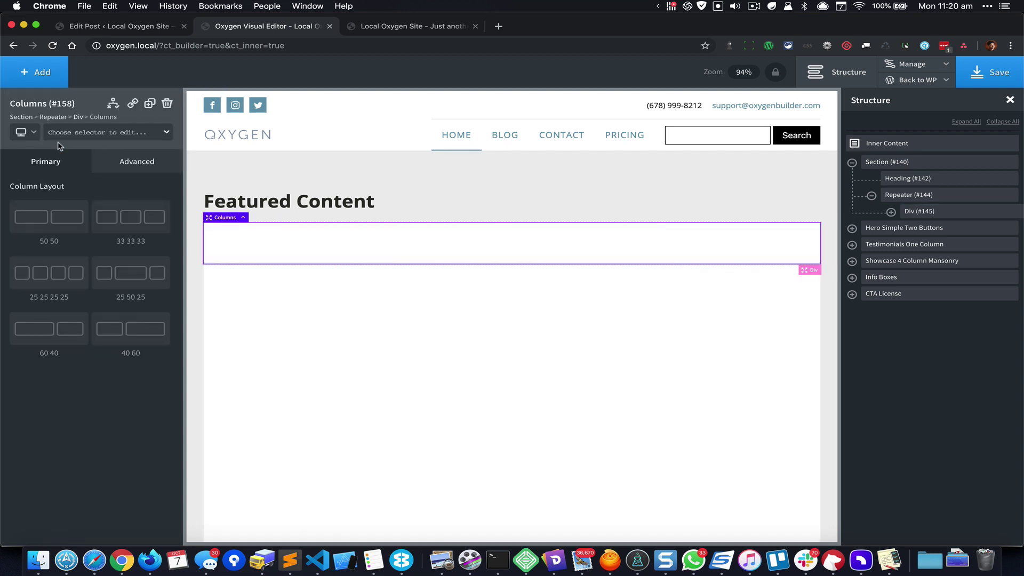
{"action": "left_click", "coordinate": [149, 332]}
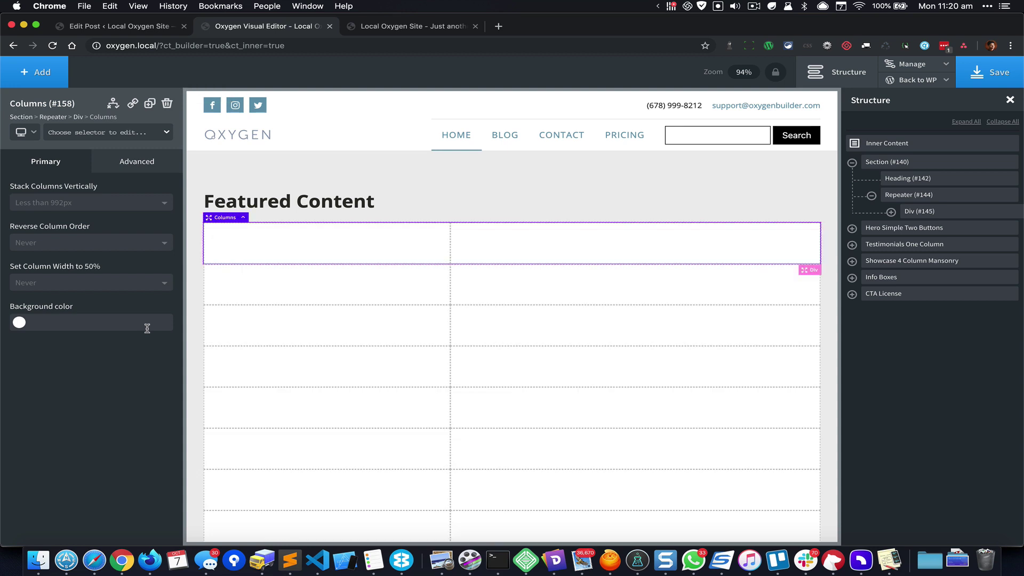
{"action": "left_click", "coordinate": [331, 244]}
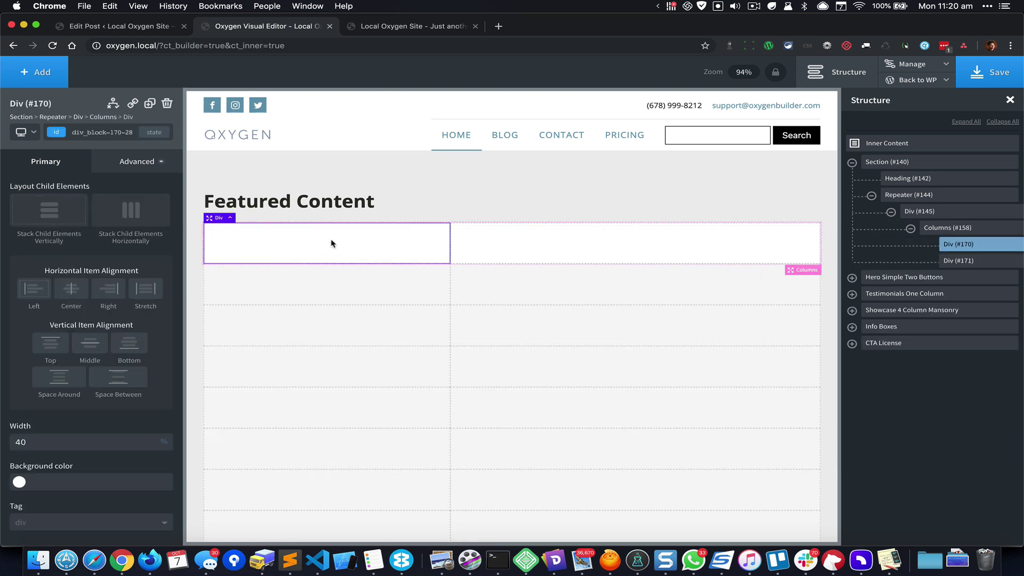
Step: Insert an Image in the left column bound to the post's Featured Image at Medium Large size
{"action": "left_click", "coordinate": [47, 80]}
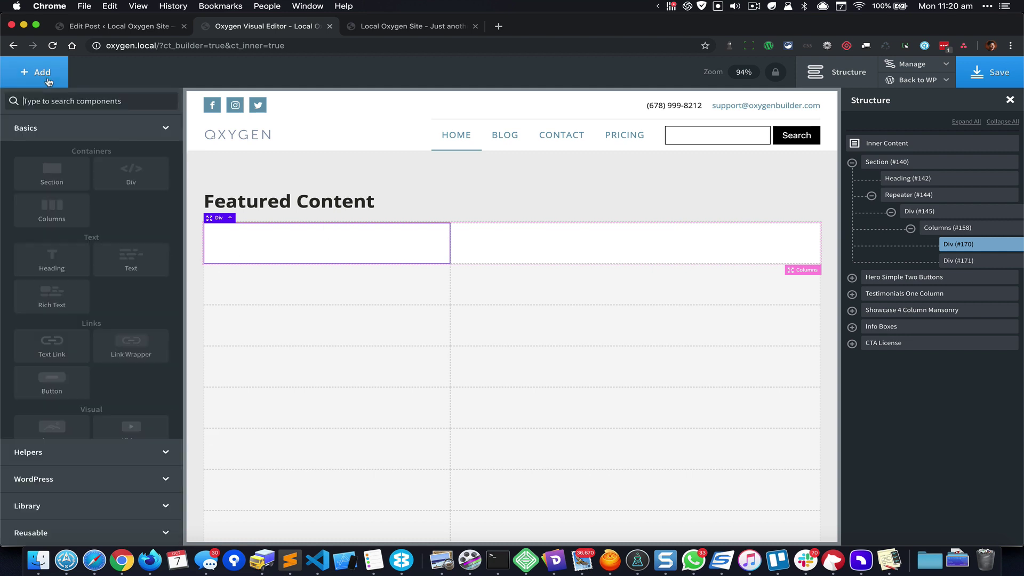
{"action": "type", "text": "ima"}
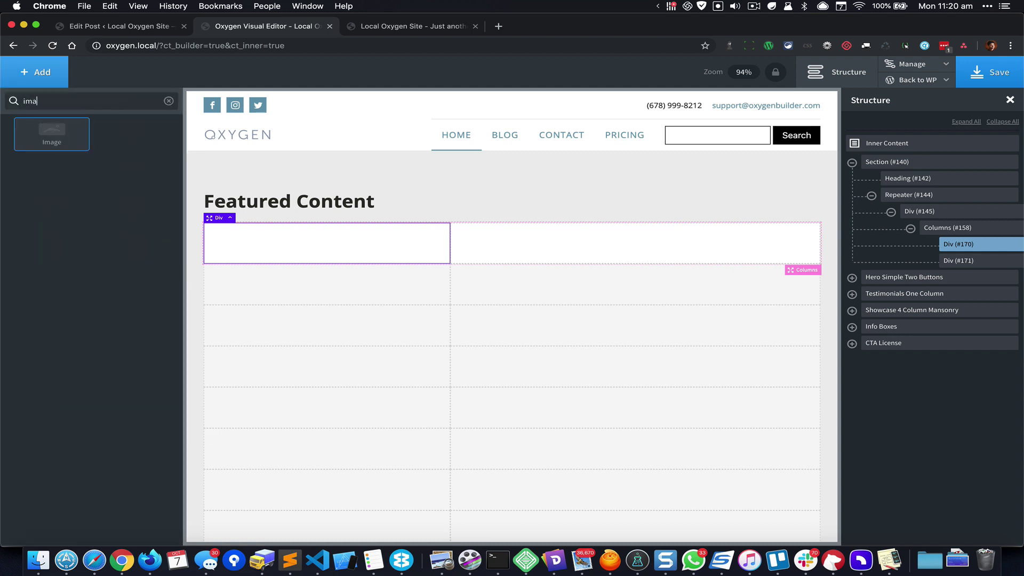
{"action": "left_click", "coordinate": [75, 144]}
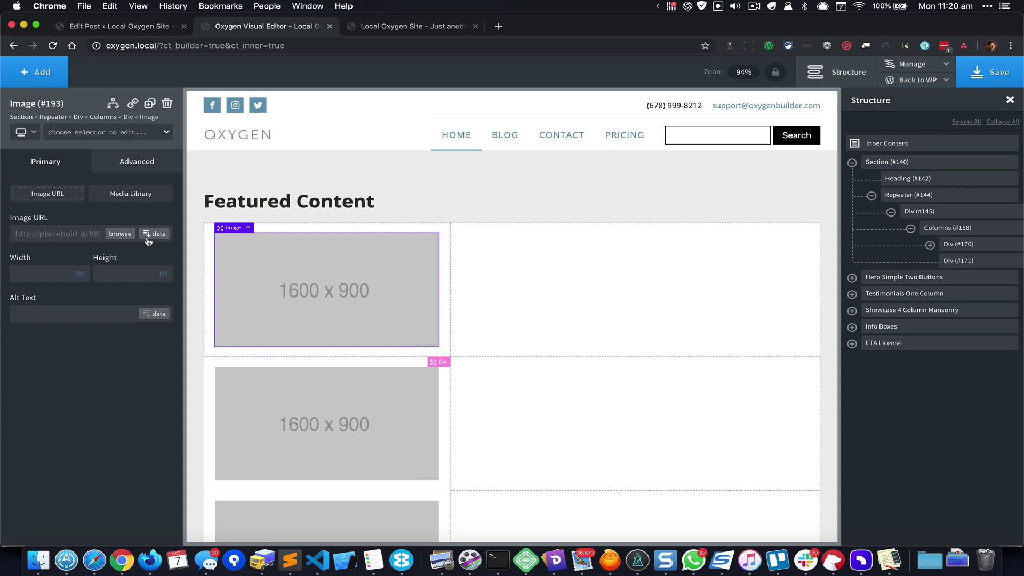
{"action": "left_click", "coordinate": [160, 237]}
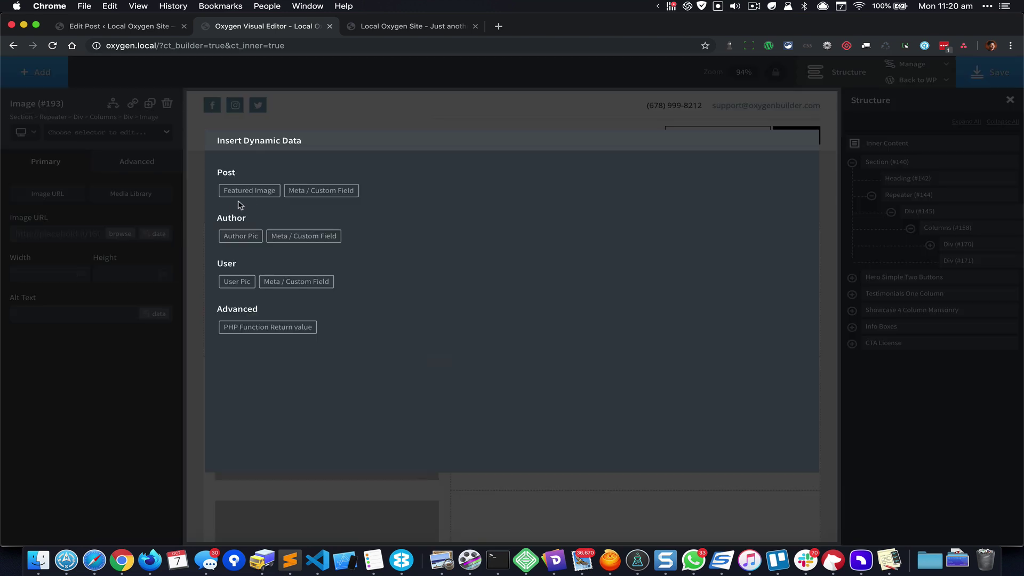
{"action": "left_click", "coordinate": [263, 194]}
{"action": "left_click", "coordinate": [287, 202]}
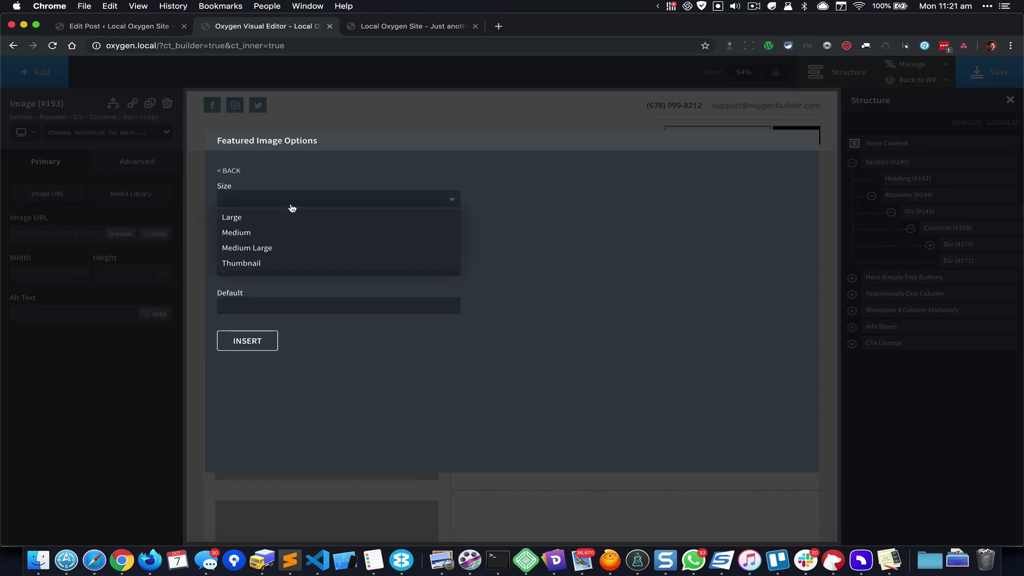
{"action": "left_click", "coordinate": [307, 254]}
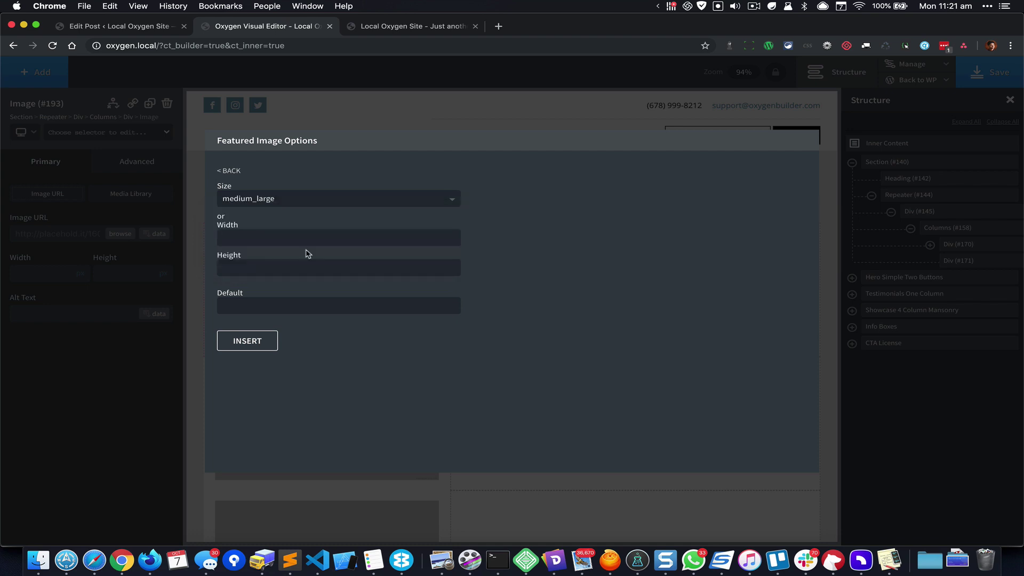
{"action": "left_click", "coordinate": [262, 343]}
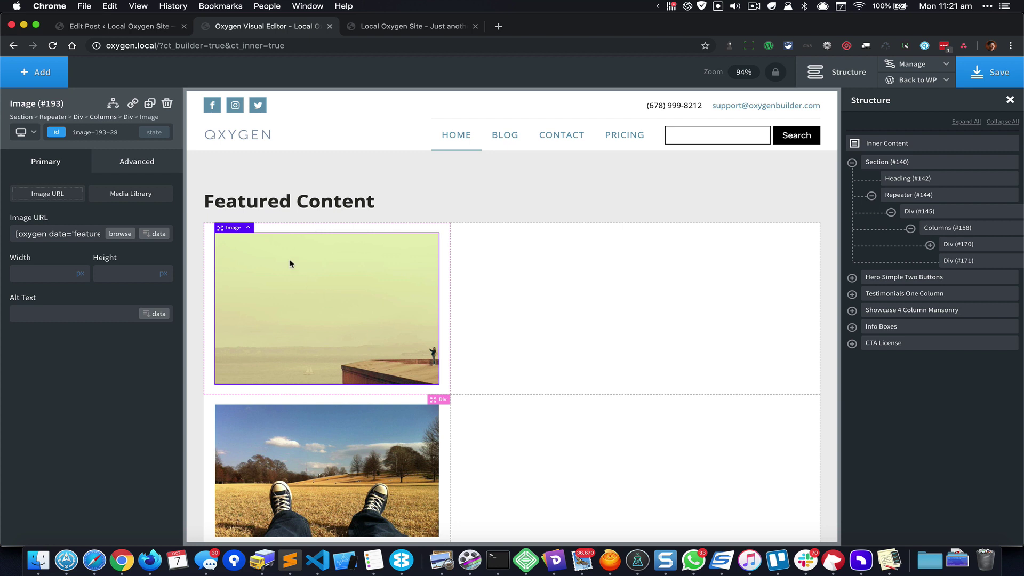
Step: Wrap the image in a Link Wrapper whose URL is the post's dynamic Permalink
{"action": "left_click", "coordinate": [133, 107]}
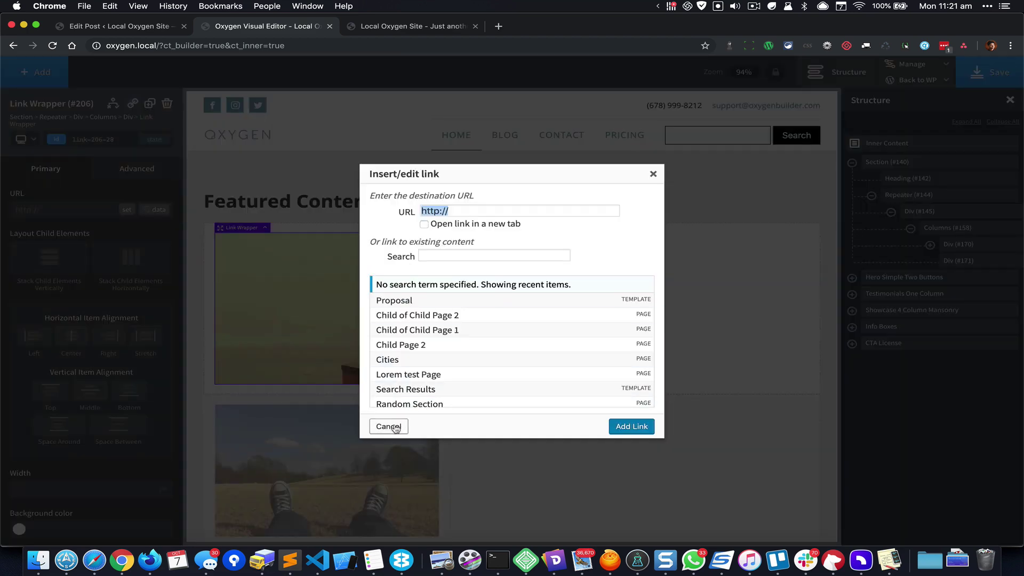
{"action": "left_click", "coordinate": [389, 426]}
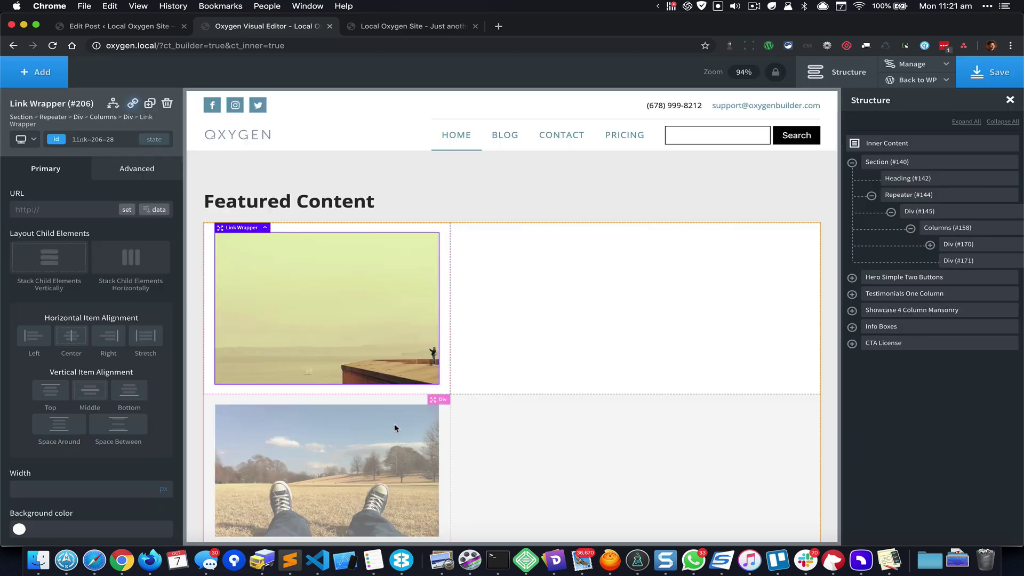
{"action": "left_click", "coordinate": [158, 209]}
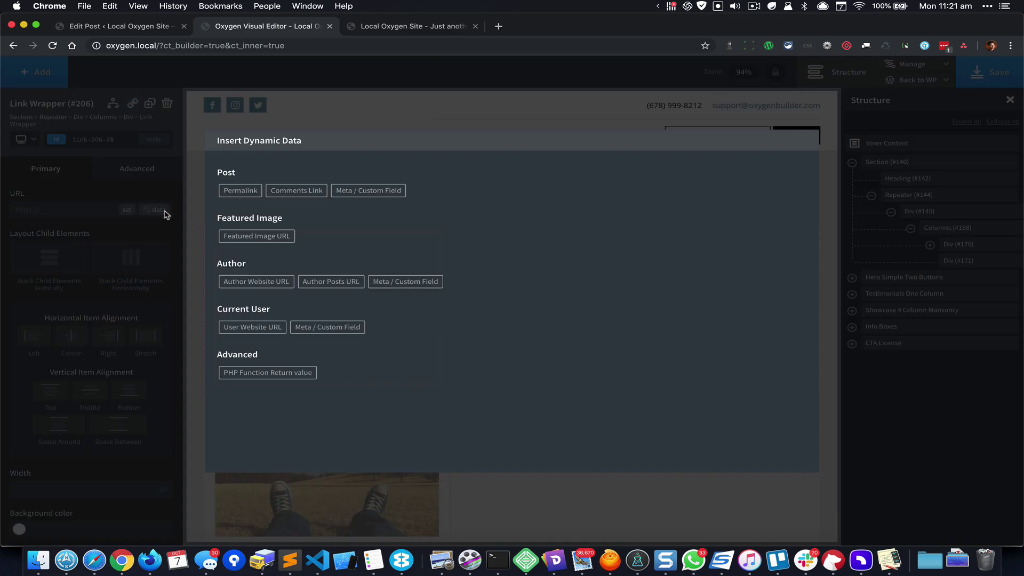
{"action": "left_click", "coordinate": [241, 198]}
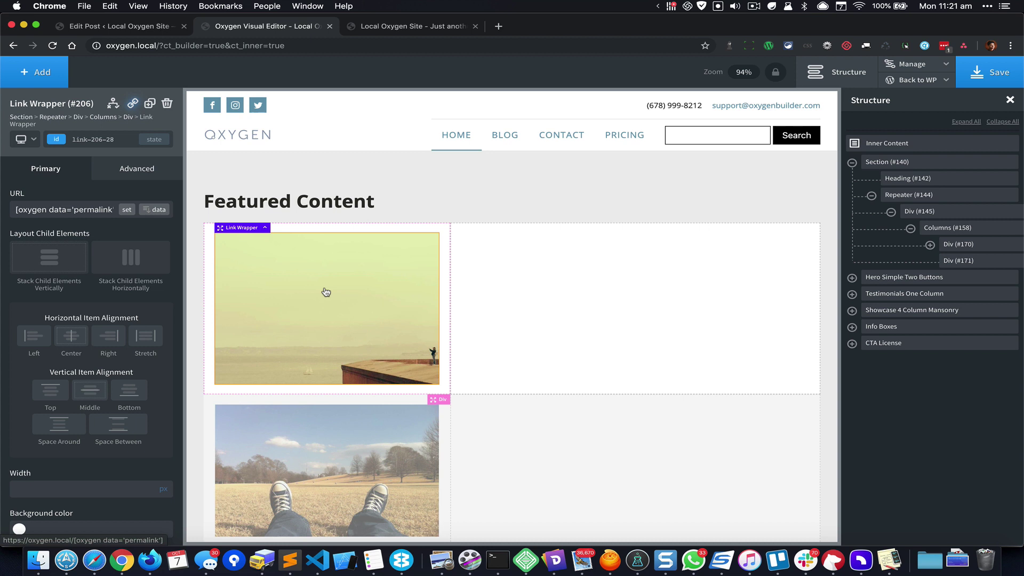
{"action": "scroll", "coordinate": [414, 295], "scroll_direction": "down", "scroll_amount": 2}
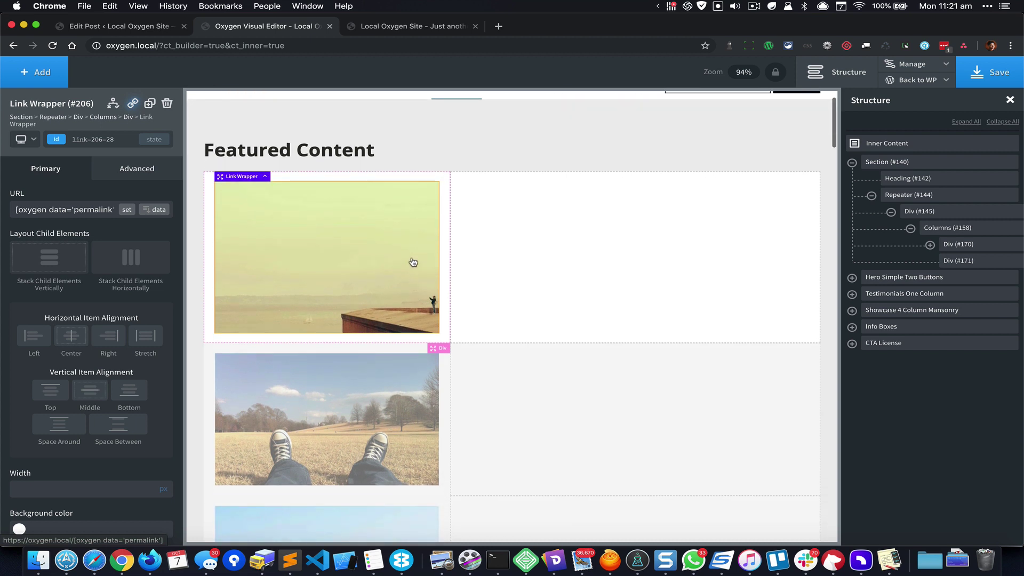
{"action": "left_click", "coordinate": [515, 252]}
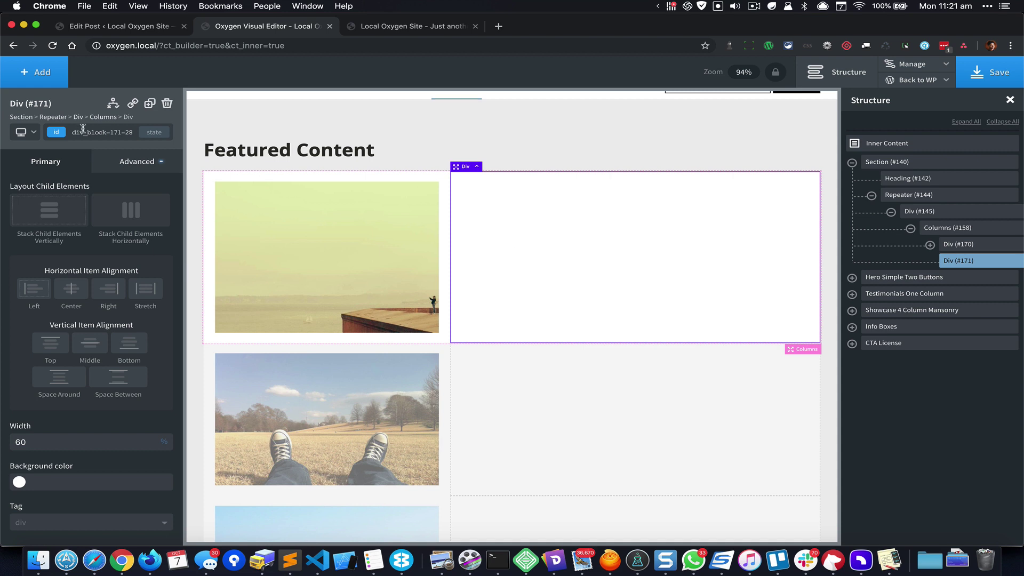
Step: Add a heading to the right-hand column and set its font size to 20
{"action": "left_click", "coordinate": [53, 77]}
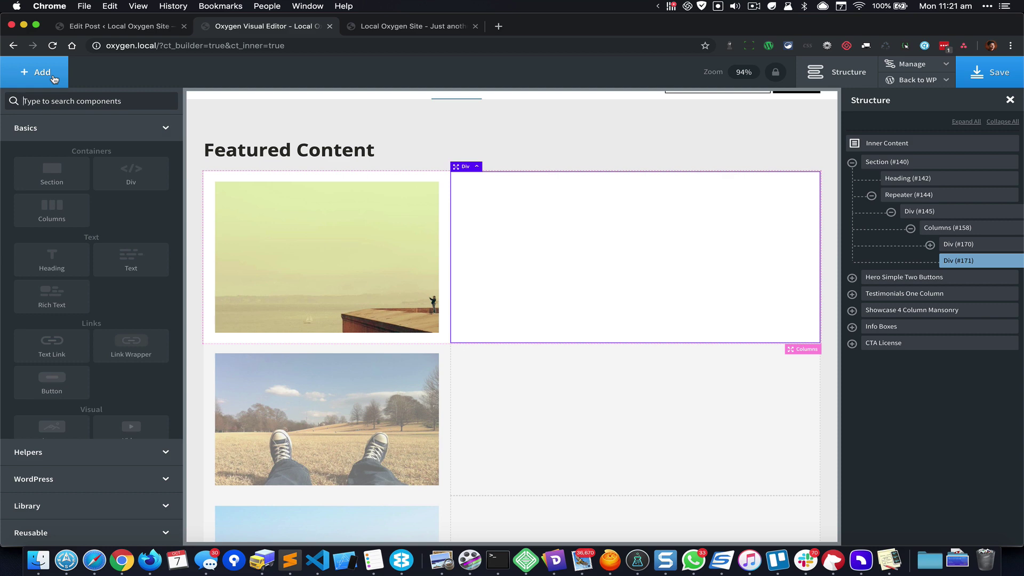
{"action": "left_click", "coordinate": [70, 274]}
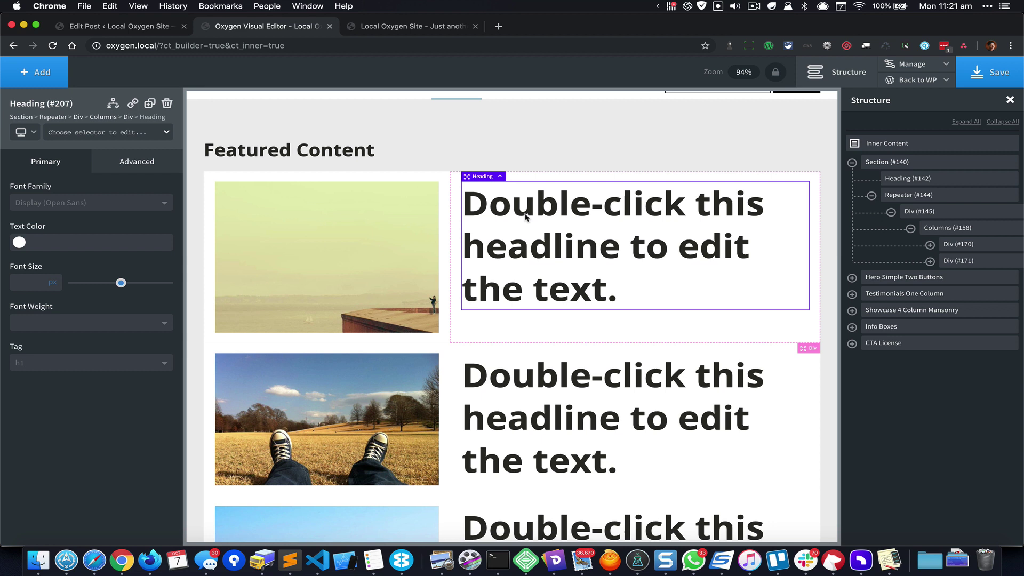
{"action": "left_click", "coordinate": [29, 284]}
{"action": "type", "text": "20"}
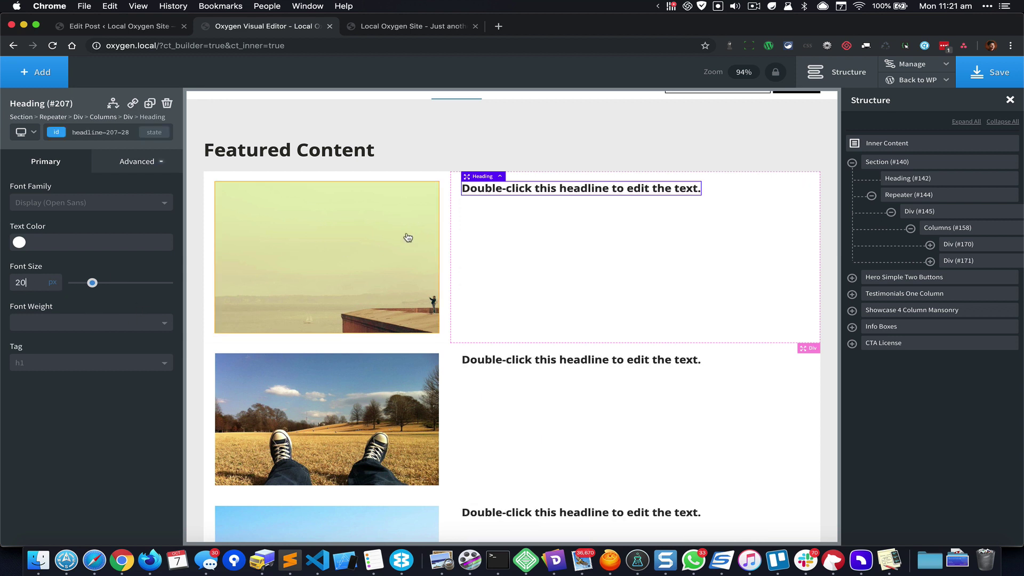
Step: Fill the heading with the dynamic Post Title, linked to the post
{"action": "double_click", "coordinate": [569, 187]}
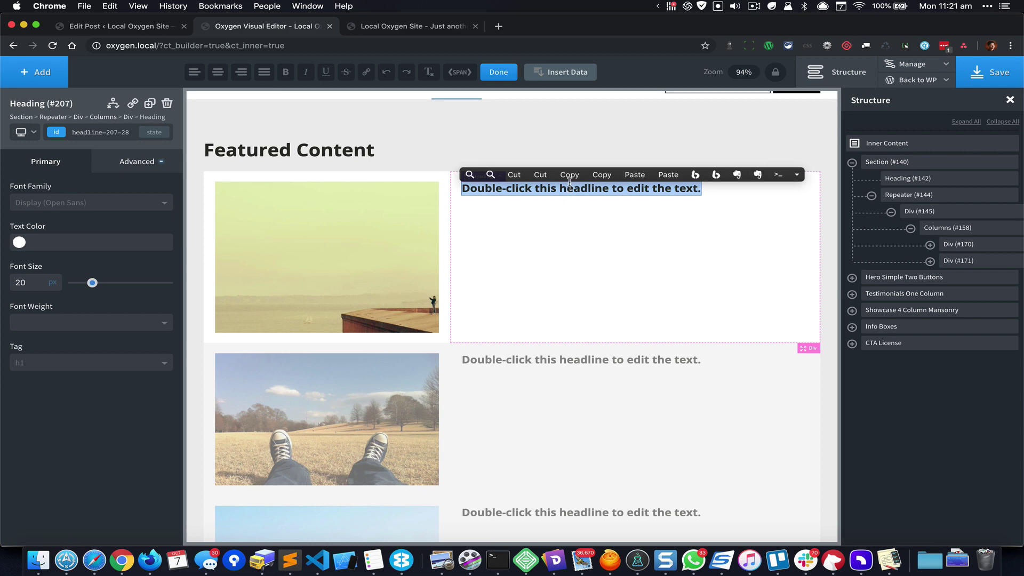
{"action": "left_click", "coordinate": [590, 76]}
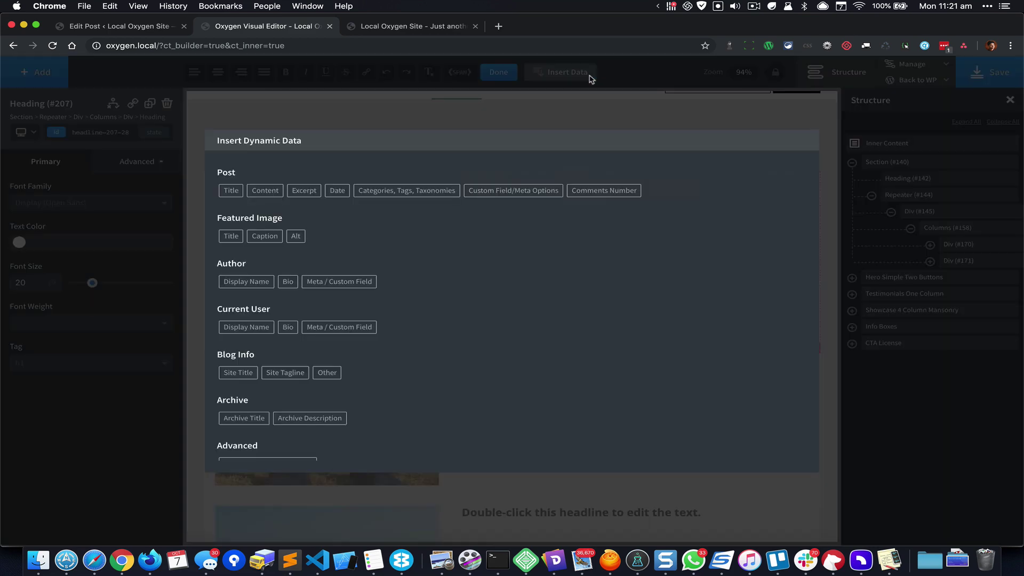
{"action": "left_click", "coordinate": [232, 193]}
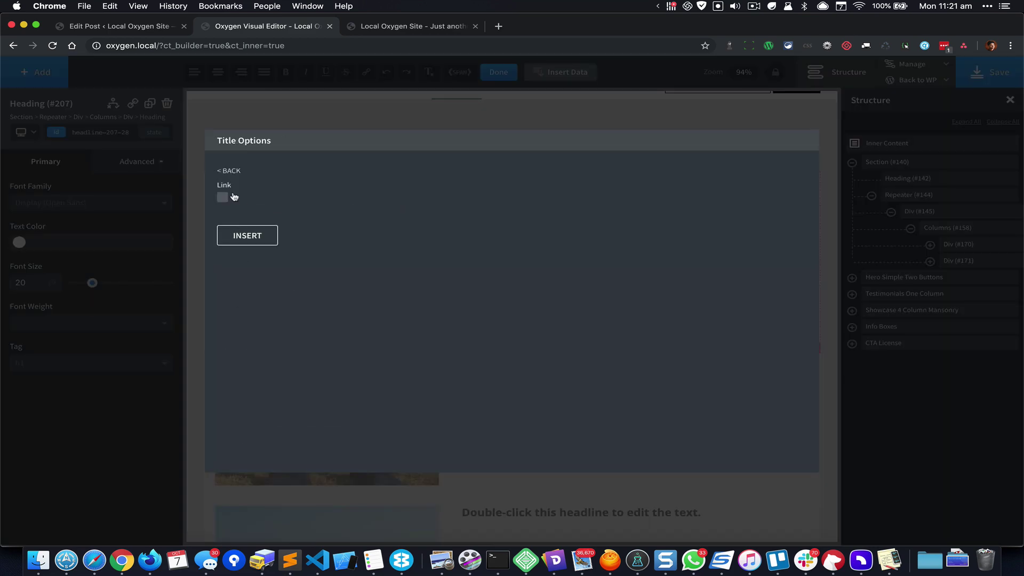
{"action": "left_click", "coordinate": [222, 198]}
{"action": "left_click", "coordinate": [256, 237]}
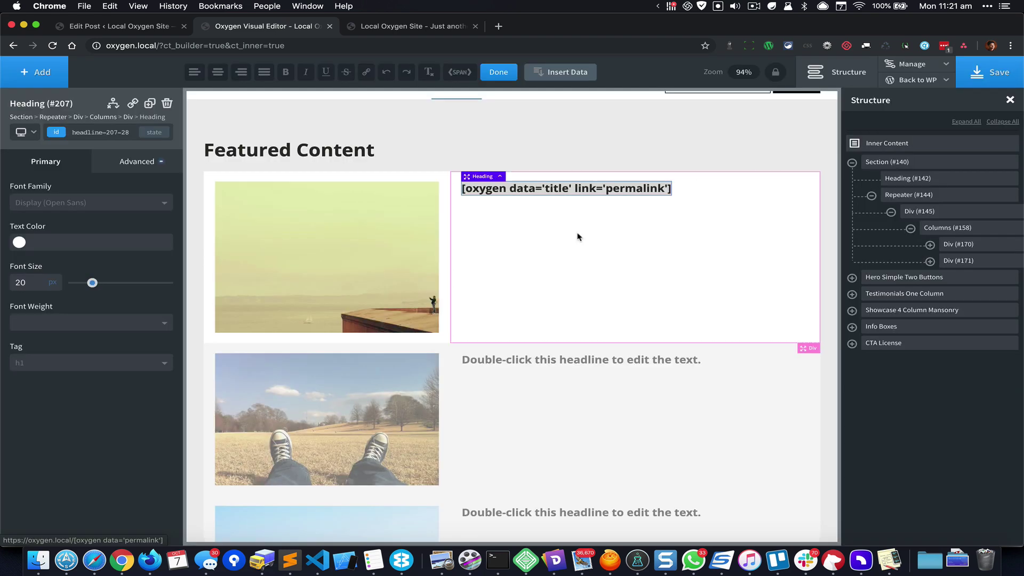
{"action": "left_click", "coordinate": [668, 253]}
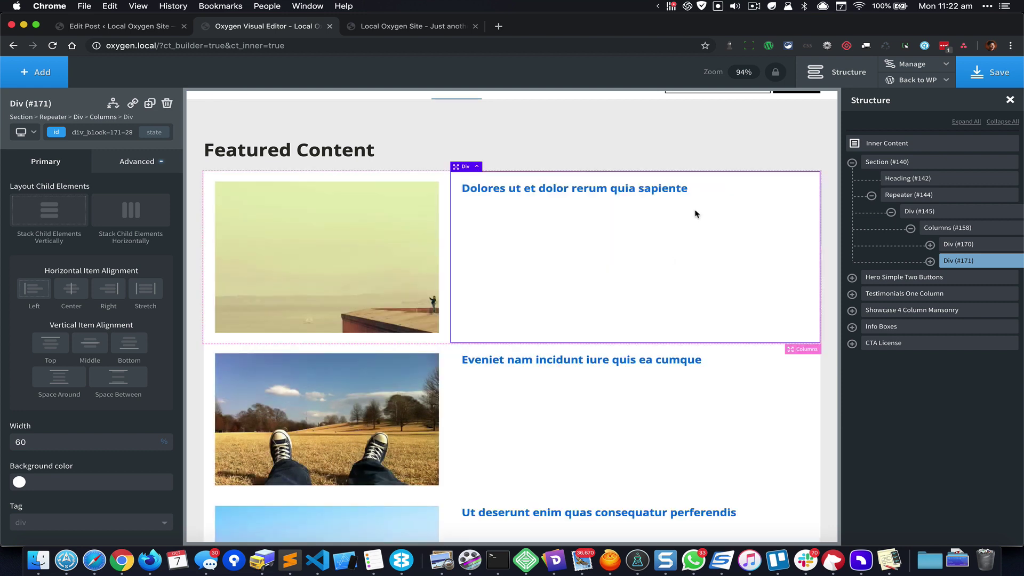
Step: Browse the WordPress dynamic data components, then delete an accidentally added extra heading
{"action": "scroll", "coordinate": [664, 207], "scroll_direction": "down", "scroll_amount": 1}
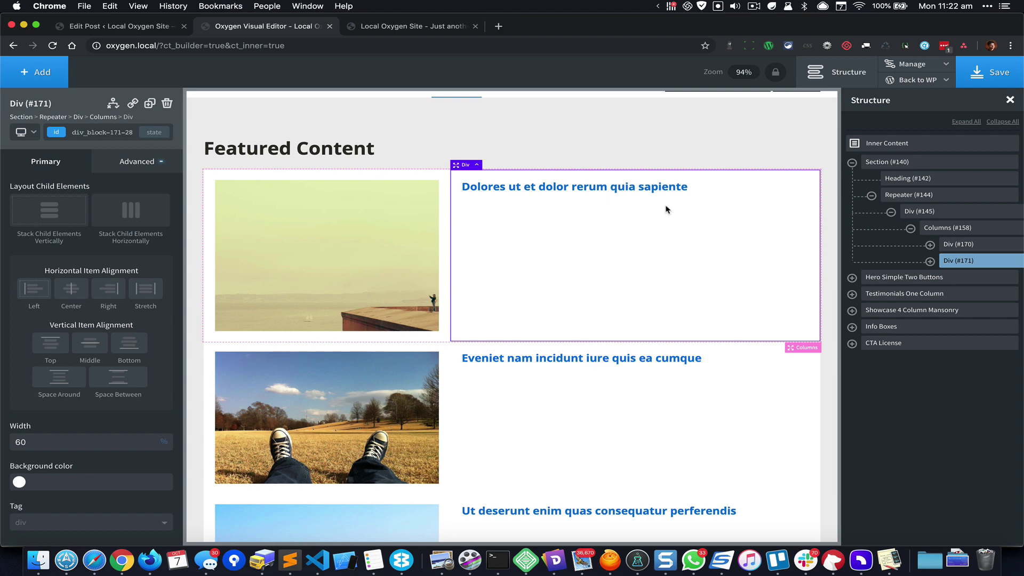
{"action": "scroll", "coordinate": [665, 209], "scroll_direction": "down", "scroll_amount": 5}
{"action": "scroll", "coordinate": [665, 209], "scroll_direction": "up", "scroll_amount": 4}
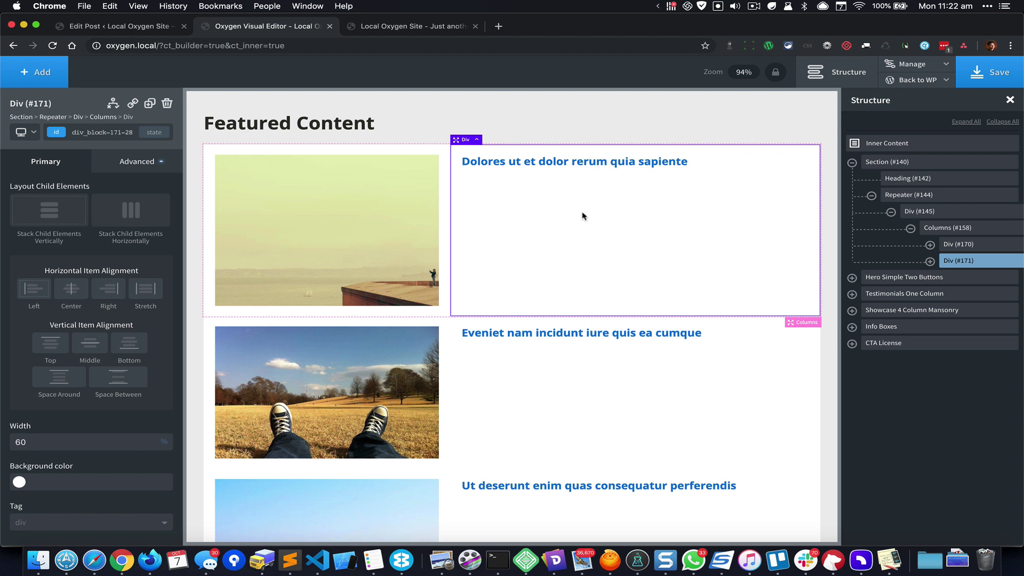
{"action": "left_click", "coordinate": [37, 72]}
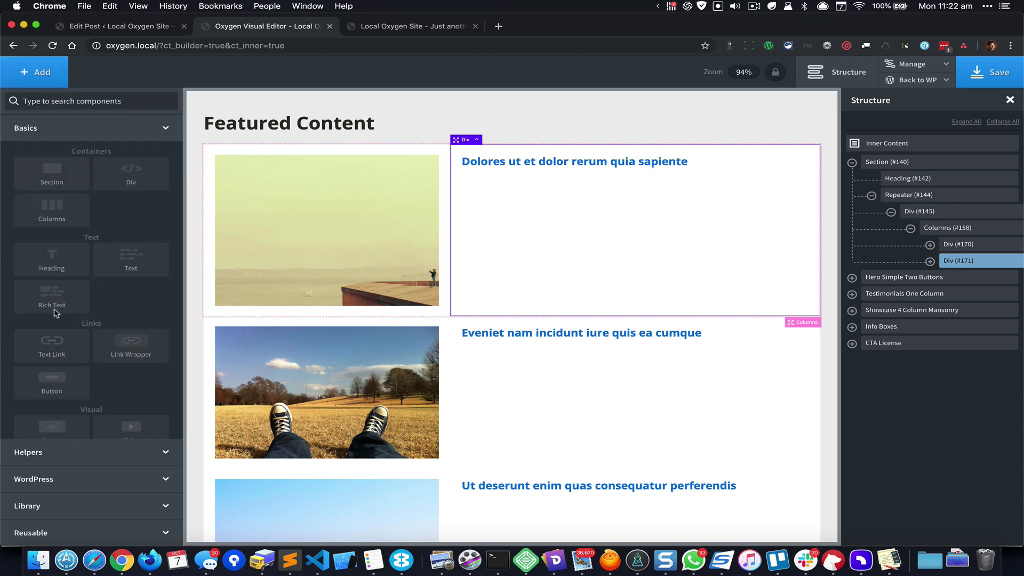
{"action": "left_click", "coordinate": [107, 478]}
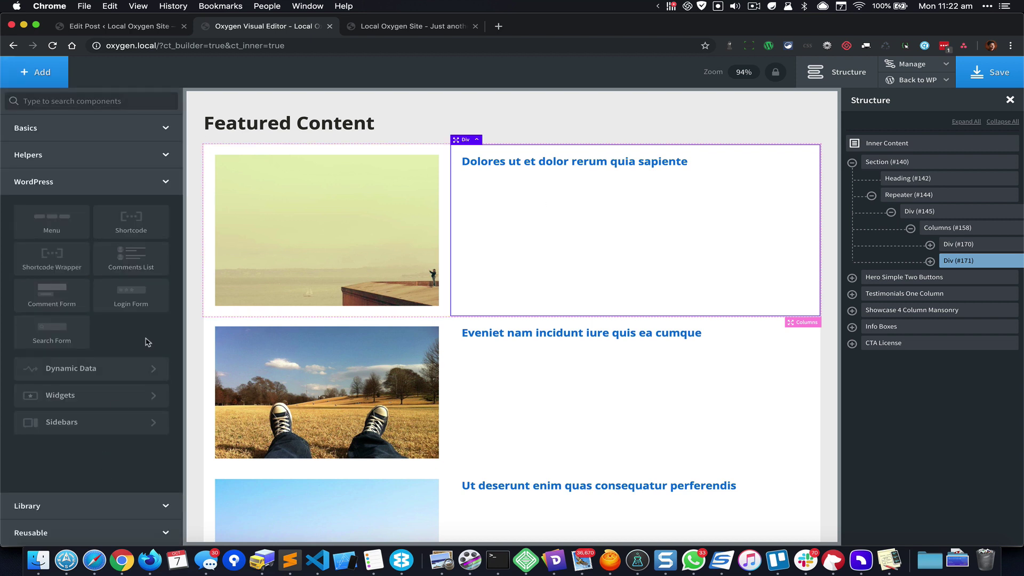
{"action": "left_click", "coordinate": [130, 367]}
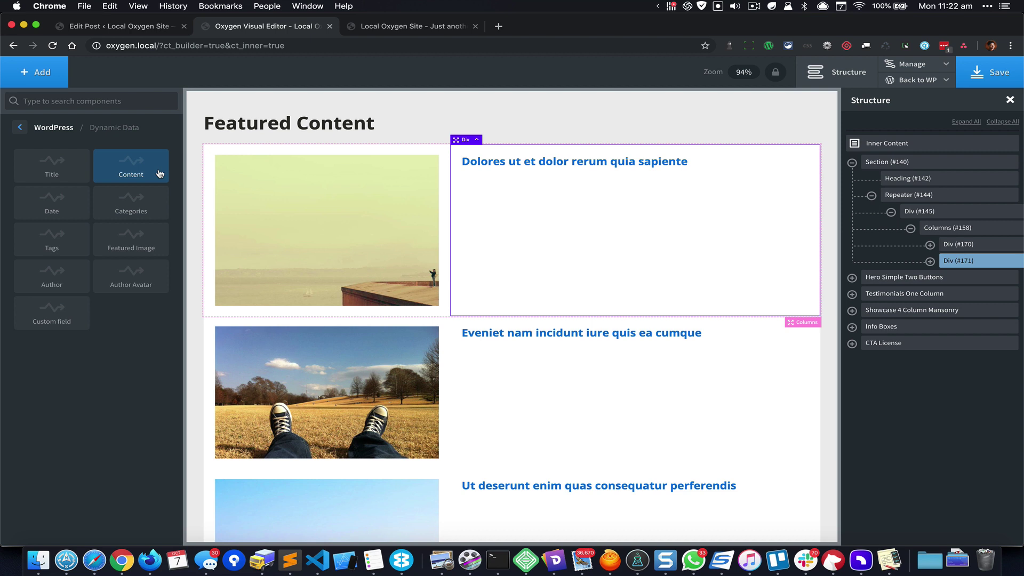
{"action": "left_click", "coordinate": [21, 127]}
{"action": "left_click", "coordinate": [24, 128]}
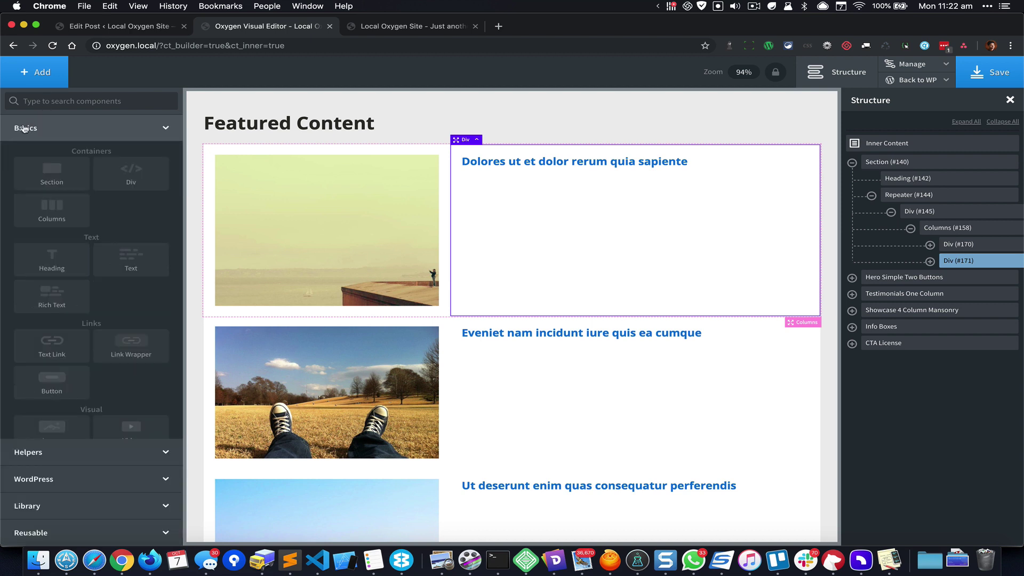
{"action": "left_click", "coordinate": [67, 262]}
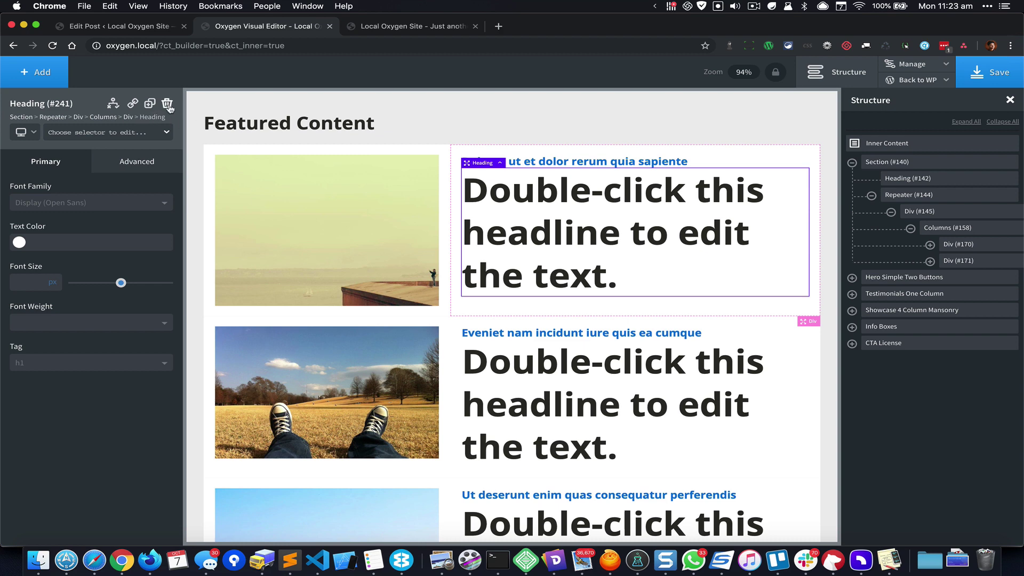
{"action": "left_click", "coordinate": [168, 104]}
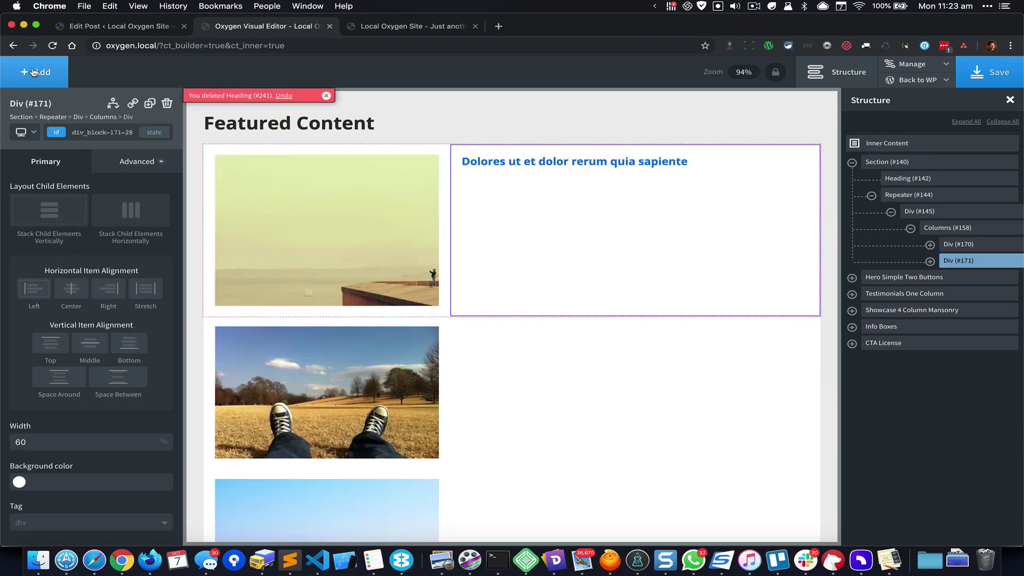
Step: Add a text block under the title that shows the excerpt via PHP function get_the_excerpt
{"action": "left_click", "coordinate": [35, 72]}
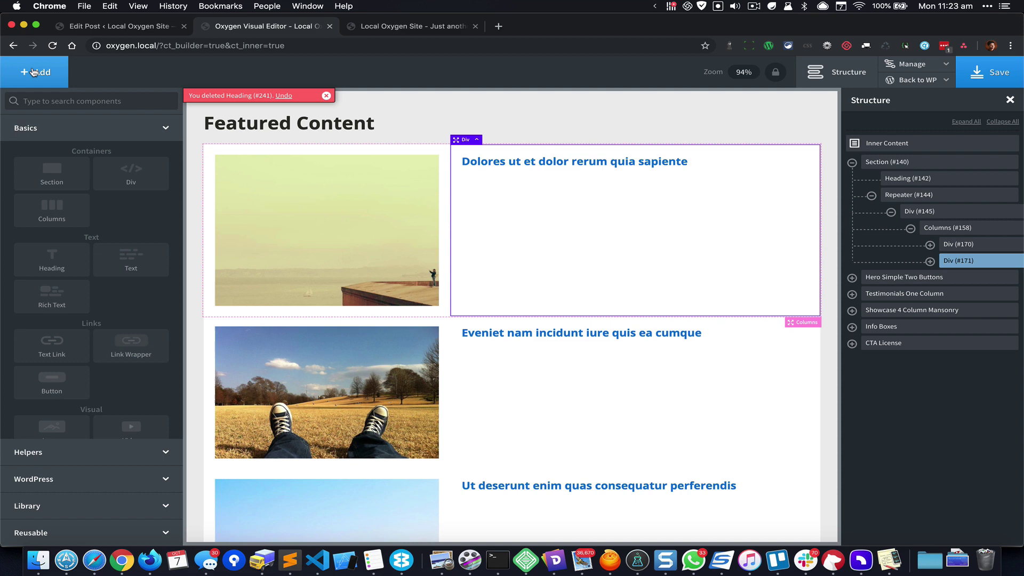
{"action": "left_click", "coordinate": [152, 261]}
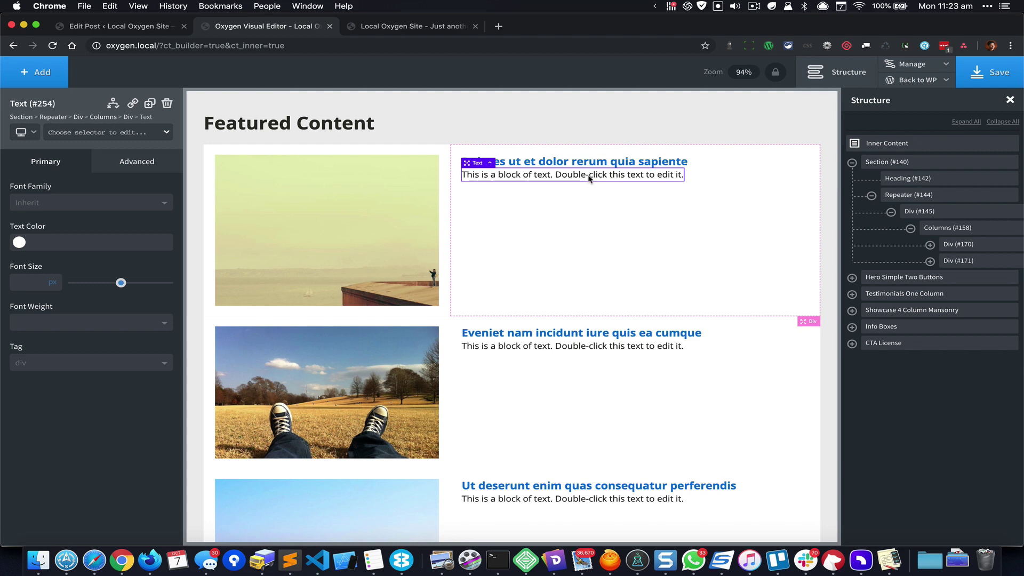
{"action": "double_click", "coordinate": [588, 175]}
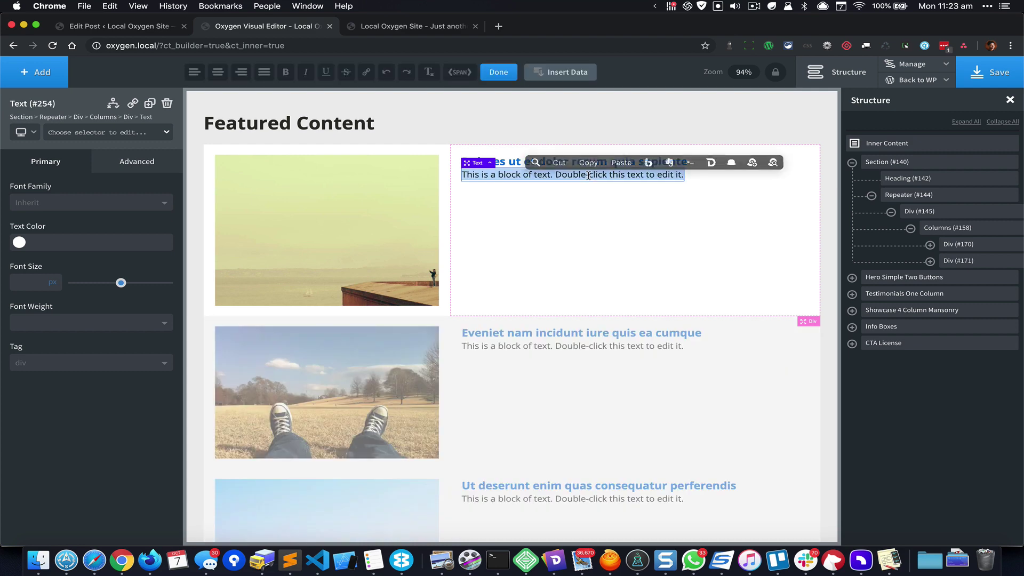
{"action": "left_click", "coordinate": [573, 78]}
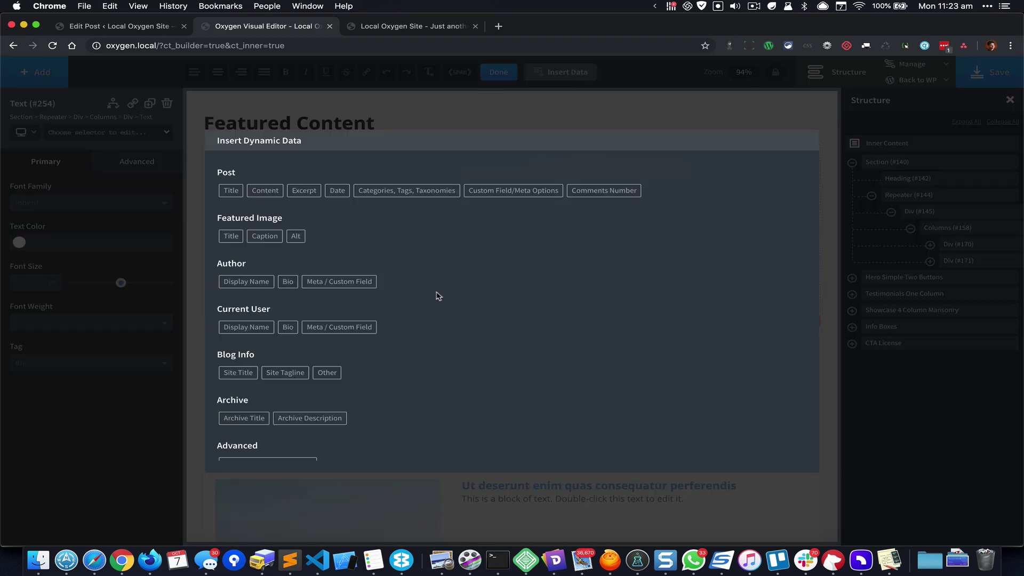
{"action": "scroll", "coordinate": [437, 295], "scroll_direction": "down", "scroll_amount": 1}
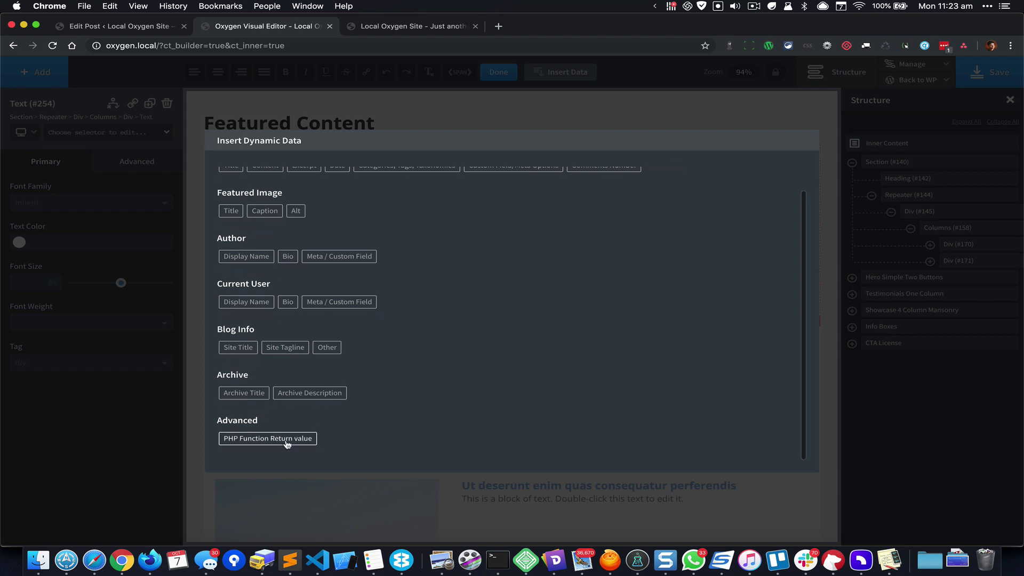
{"action": "left_click", "coordinate": [287, 444]}
{"action": "left_click", "coordinate": [327, 199]}
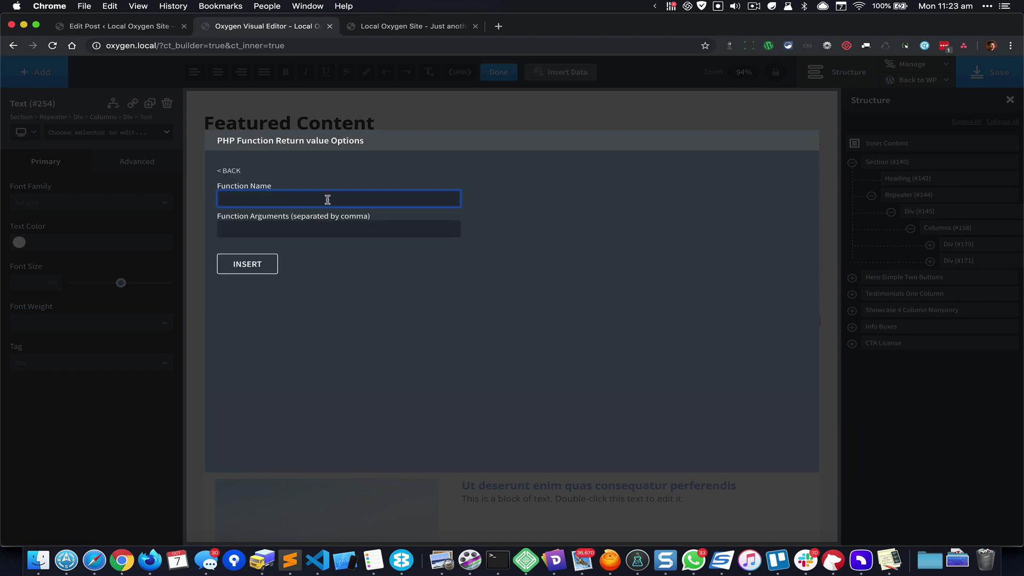
{"action": "type", "text": "get_the_expe"}
{"action": "key", "text": "BackSpace"}
{"action": "key", "text": "BackSpace"}
{"action": "type", "text": "cerpt"}
{"action": "left_click", "coordinate": [276, 264]}
{"action": "left_click", "coordinate": [594, 240]}
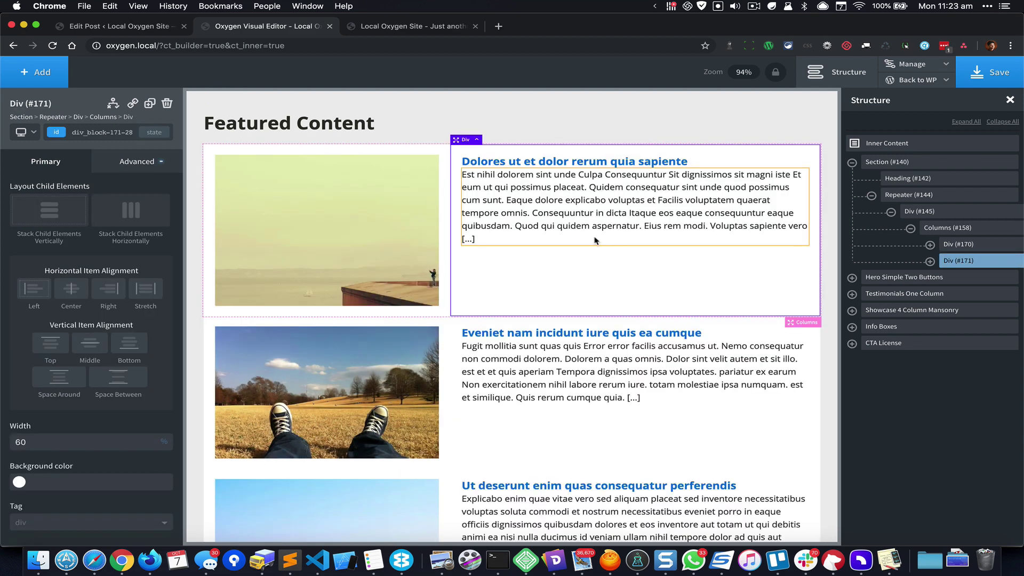
Step: Add 10px of space below the post title heading and save the page
{"action": "left_click", "coordinate": [660, 164]}
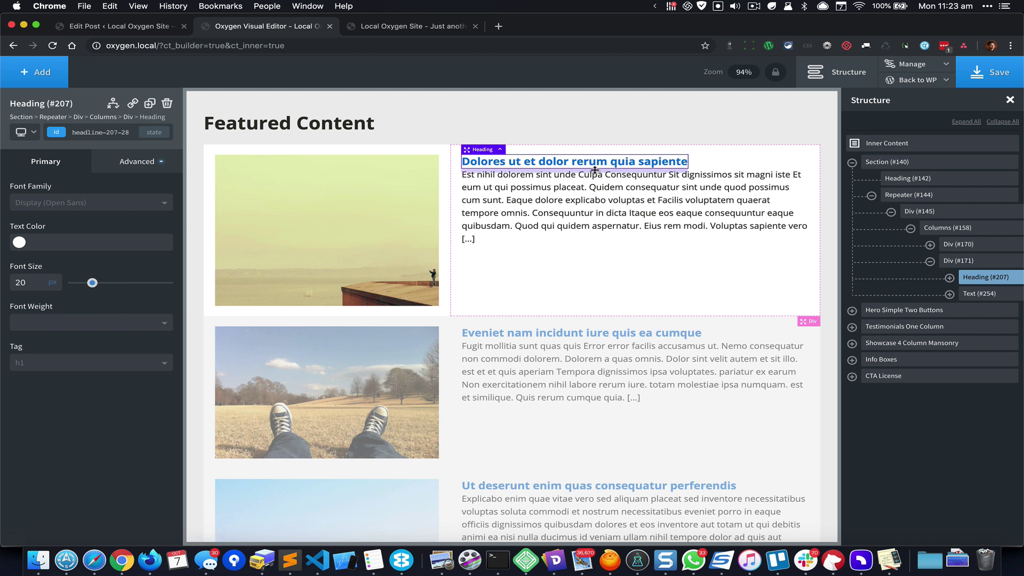
{"action": "left_click_drag", "start_coordinate": [601, 170], "coordinate": [596, 183]}
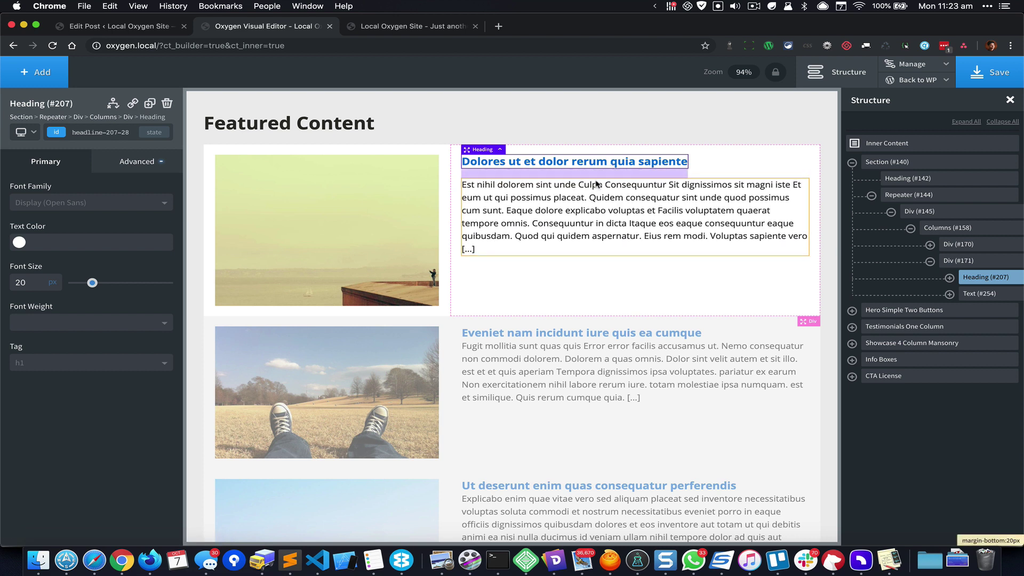
{"action": "left_click", "coordinate": [625, 220]}
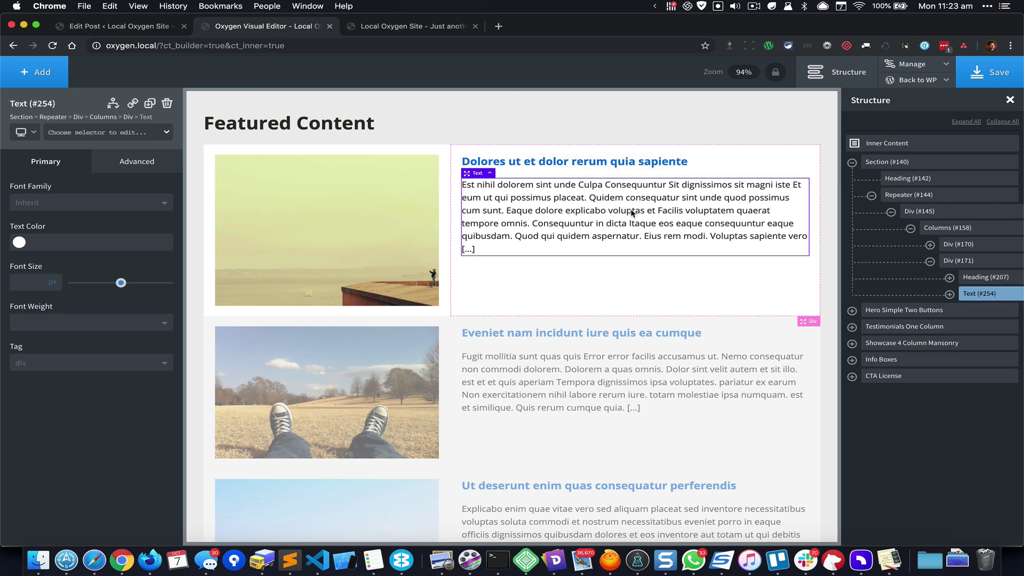
{"action": "left_click", "coordinate": [983, 76]}
Step: Replace the outdated preview with the live site frontend in a new tab
{"action": "left_click", "coordinate": [475, 26]}
{"action": "left_click", "coordinate": [932, 82]}
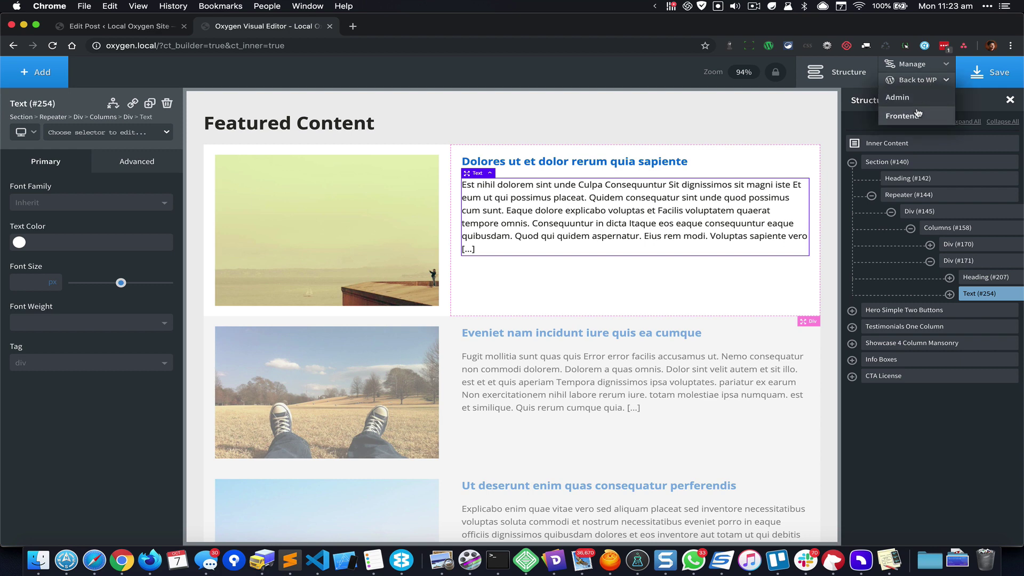
{"action": "right_click", "coordinate": [920, 114]}
{"action": "left_click", "coordinate": [886, 114]}
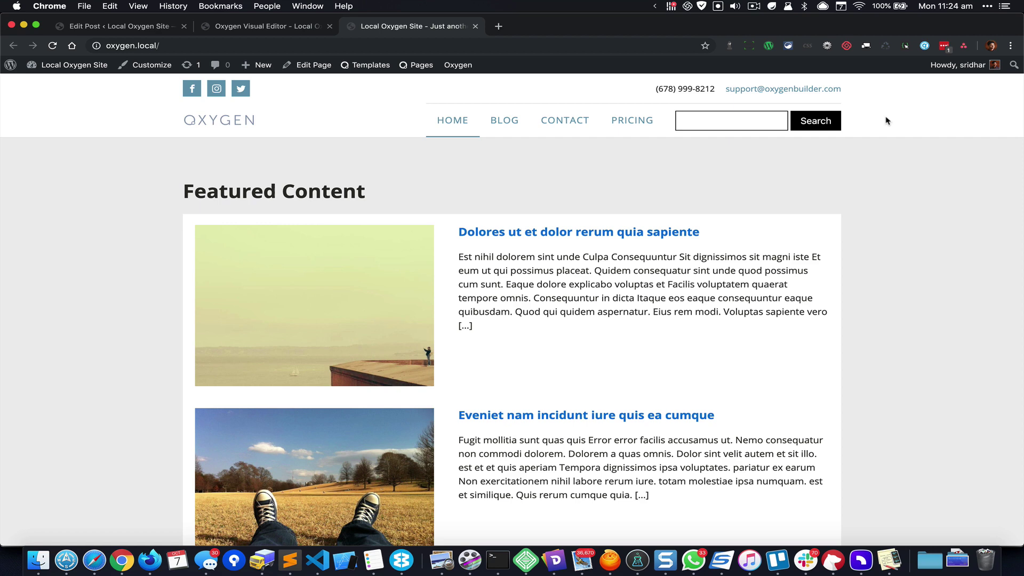
{"action": "left_click", "coordinate": [265, 26]}
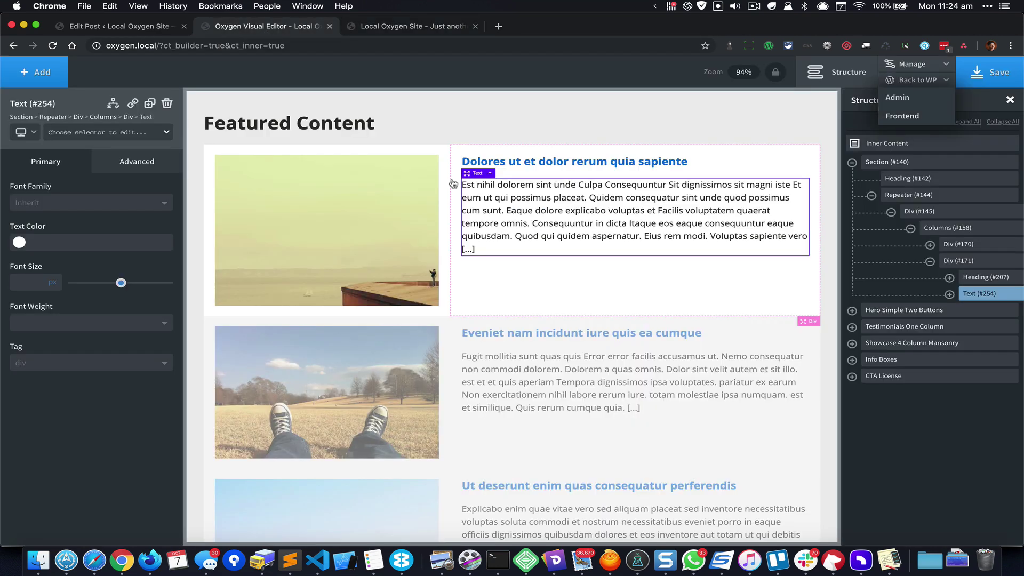
Step: Give the repeated post card container a 20px bottom margin and save
{"action": "left_click", "coordinate": [942, 213]}
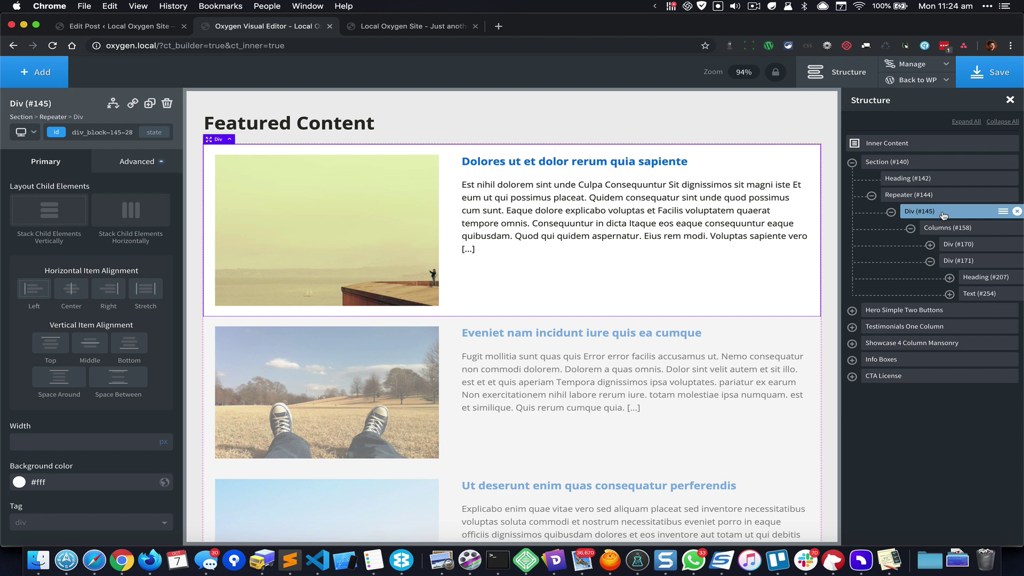
{"action": "left_click", "coordinate": [150, 163]}
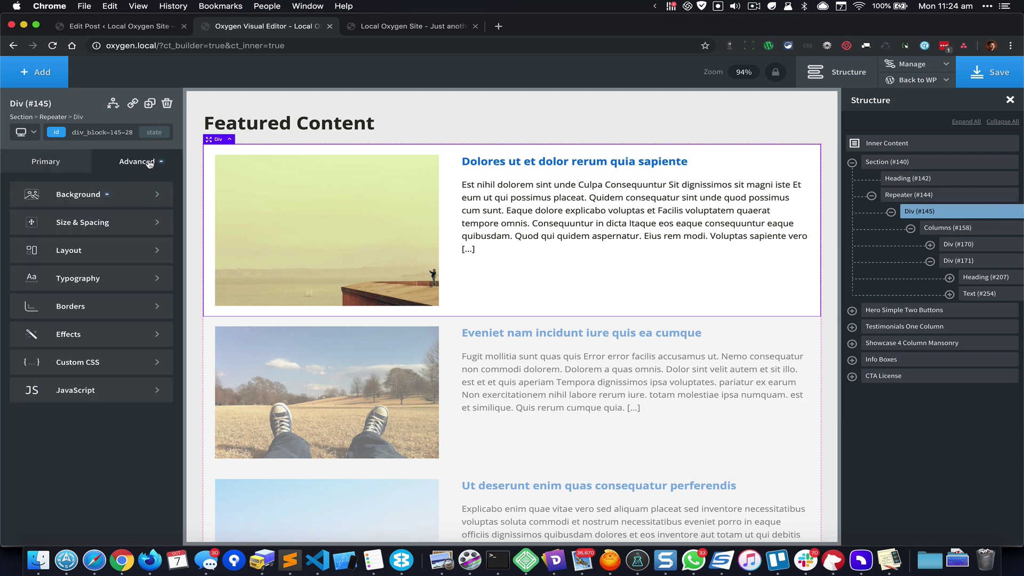
{"action": "left_click", "coordinate": [105, 224]}
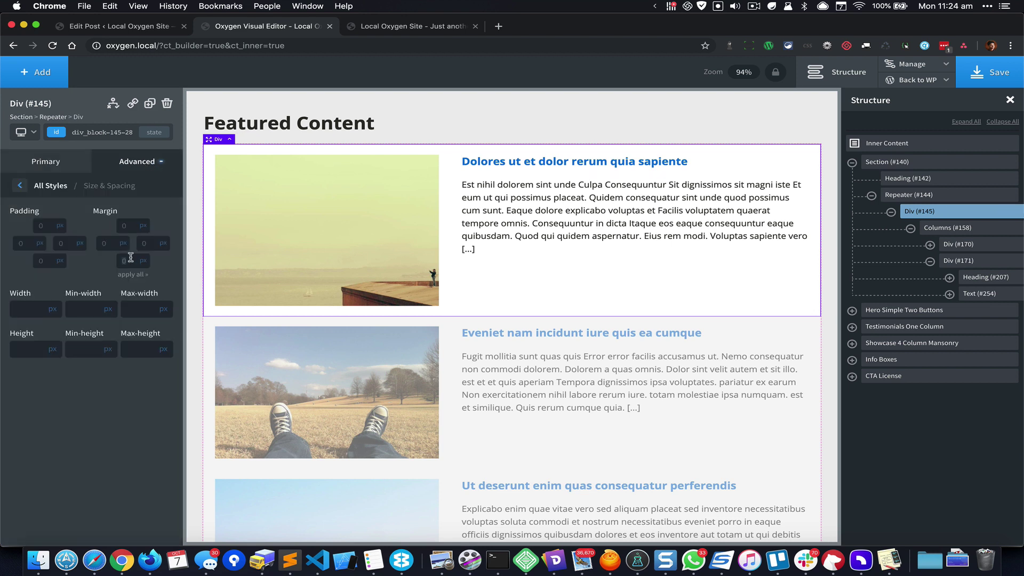
{"action": "type", "text": "20"}
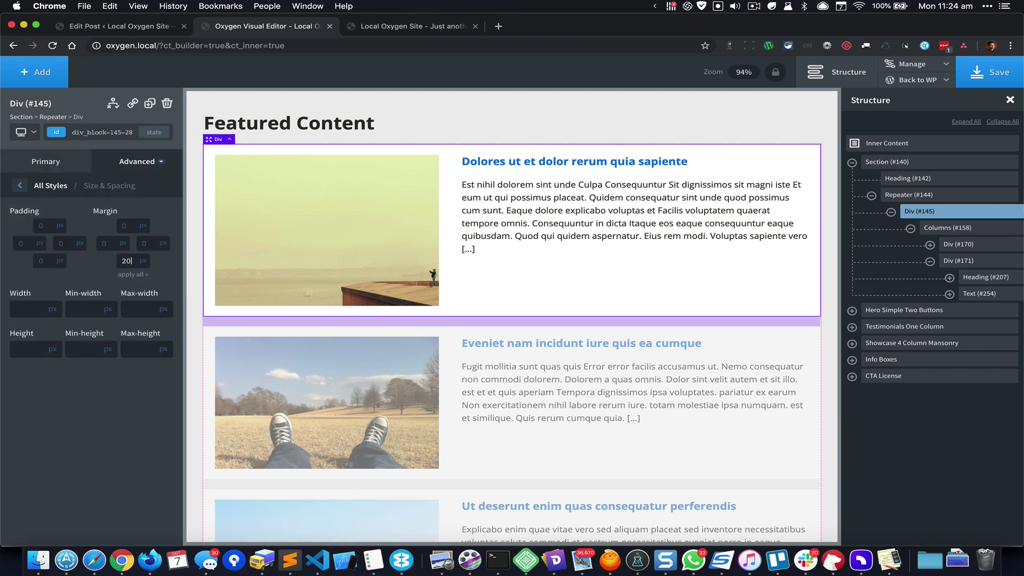
{"action": "left_click", "coordinate": [986, 79]}
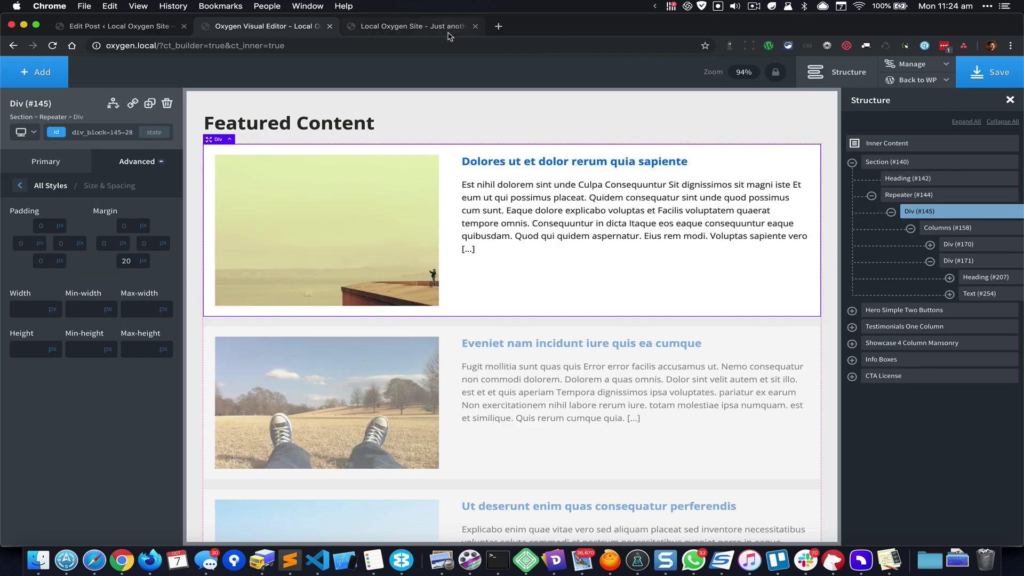
Step: Reload the live homepage to check the card spacing, then collapse the card in the tree
{"action": "left_click", "coordinate": [450, 33]}
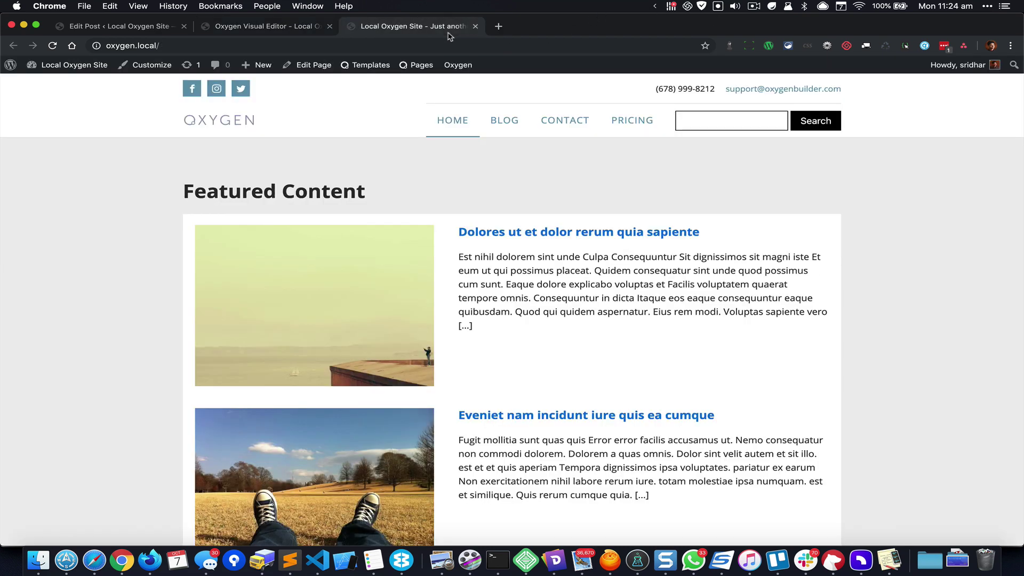
{"action": "key", "text": "super+r"}
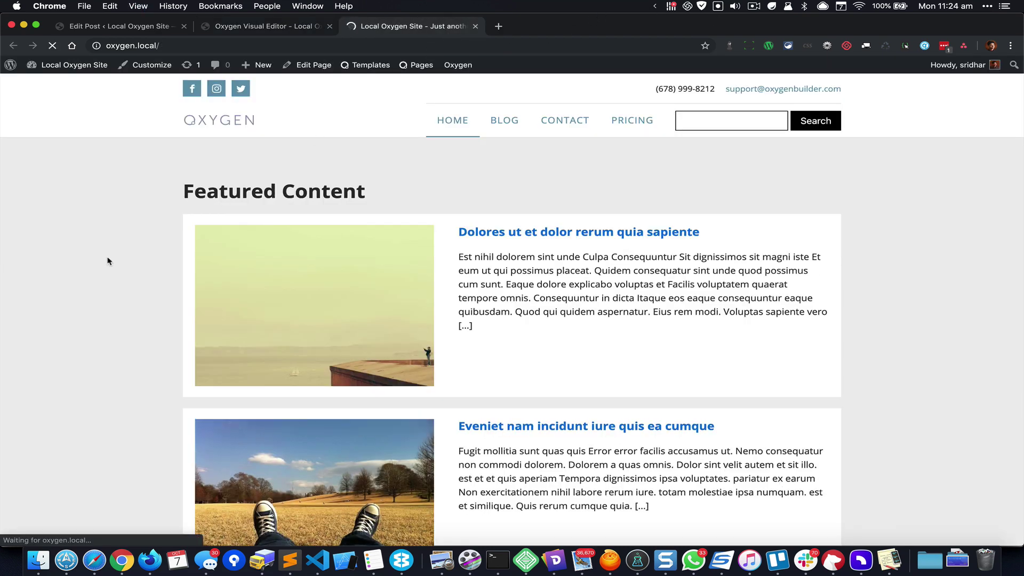
{"action": "scroll", "coordinate": [134, 262], "scroll_direction": "down", "scroll_amount": 10}
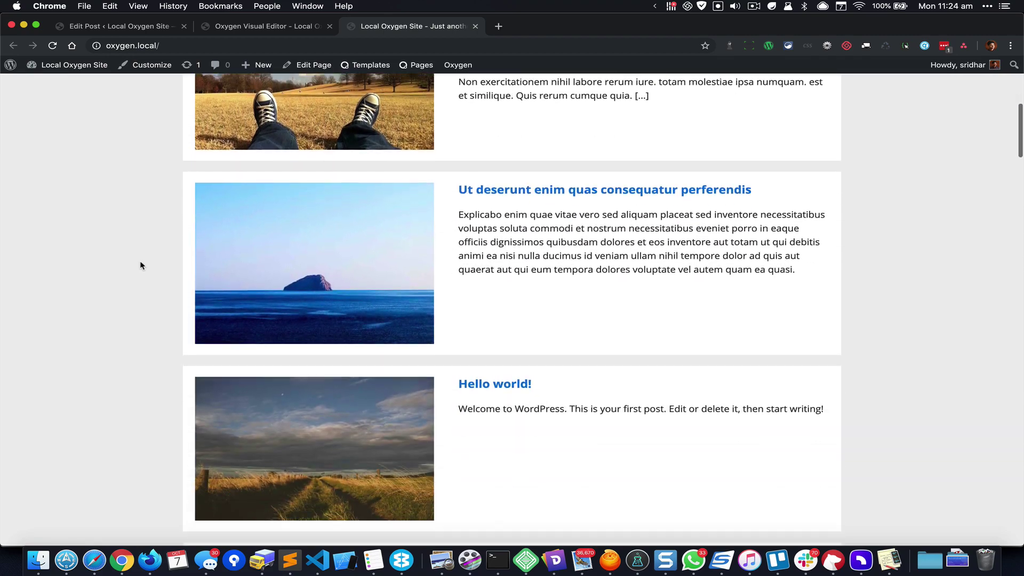
{"action": "scroll", "coordinate": [141, 265], "scroll_direction": "down", "scroll_amount": 14}
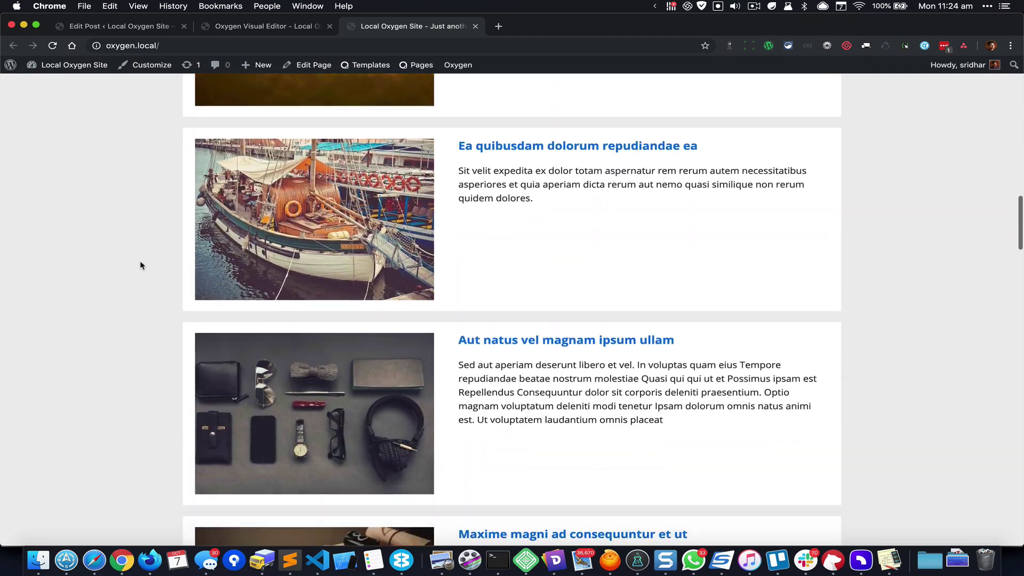
{"action": "scroll", "coordinate": [141, 265], "scroll_direction": "up", "scroll_amount": 13}
{"action": "scroll", "coordinate": [141, 265], "scroll_direction": "up", "scroll_amount": 10}
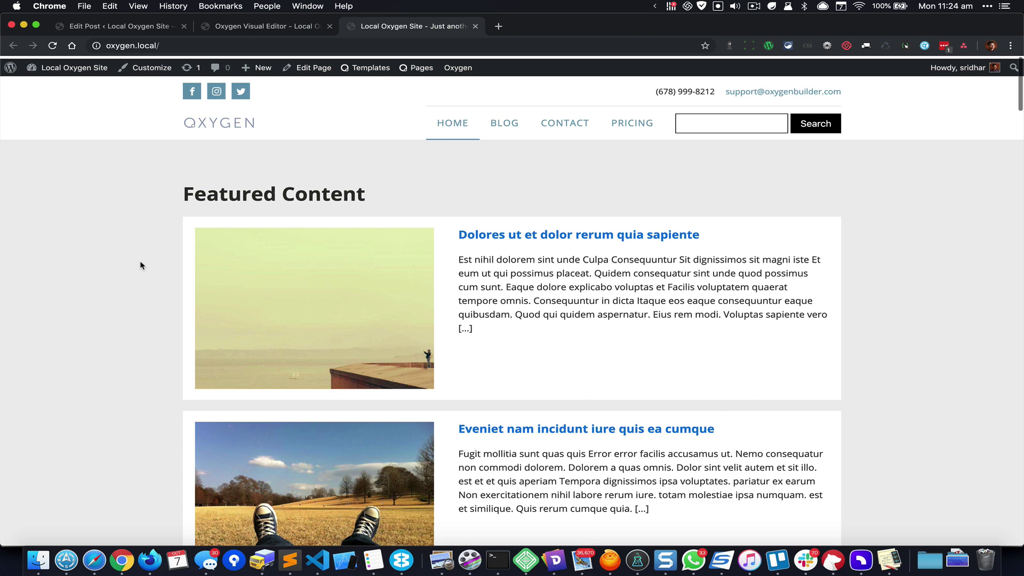
{"action": "left_click", "coordinate": [272, 26]}
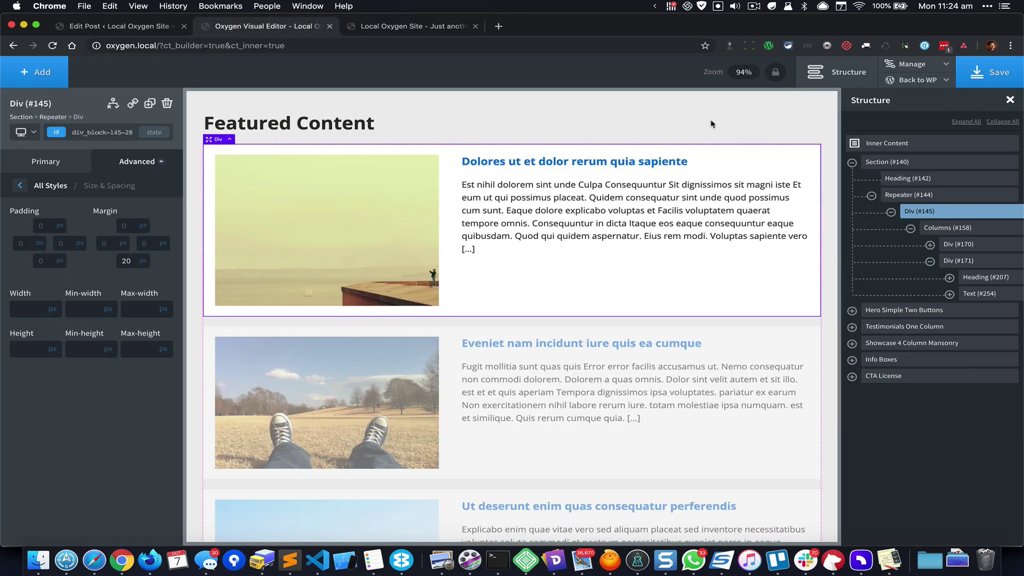
{"action": "left_click", "coordinate": [890, 211]}
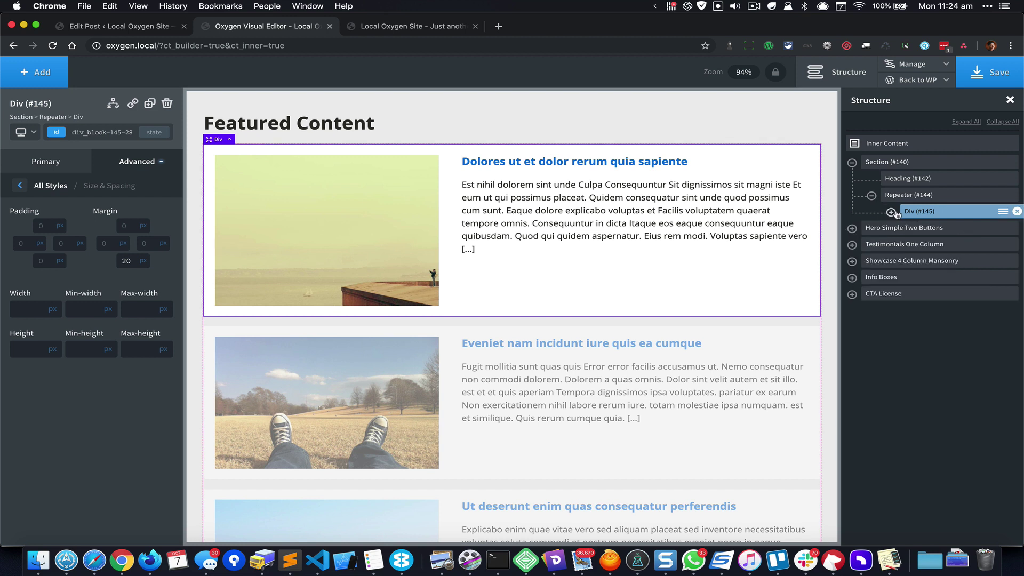
Step: Add a Dynamic Data condition row to the post card's visibility conditions
{"action": "left_click", "coordinate": [115, 110]}
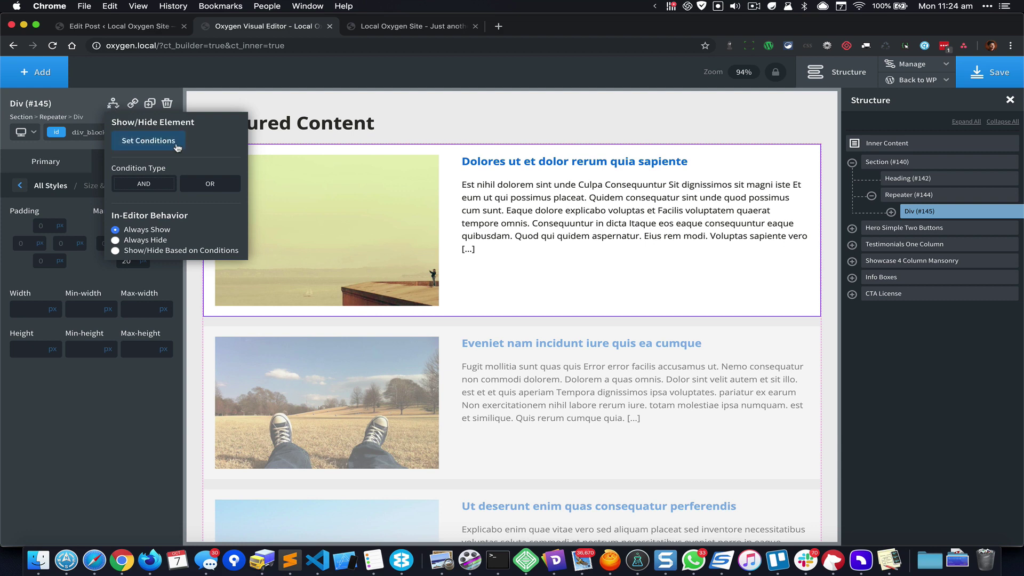
{"action": "left_click", "coordinate": [178, 142]}
{"action": "left_click", "coordinate": [454, 247]}
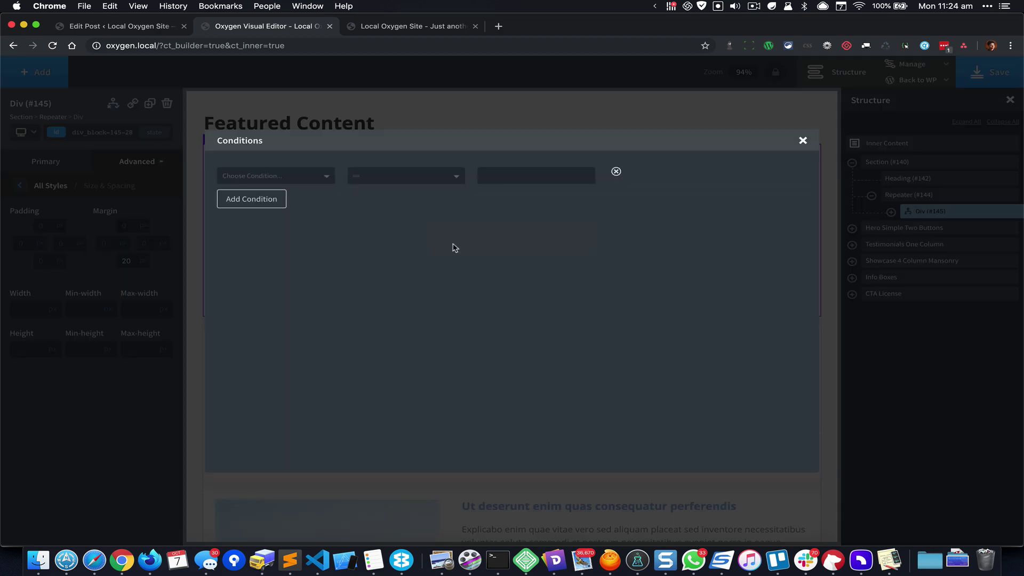
{"action": "left_click", "coordinate": [324, 176]}
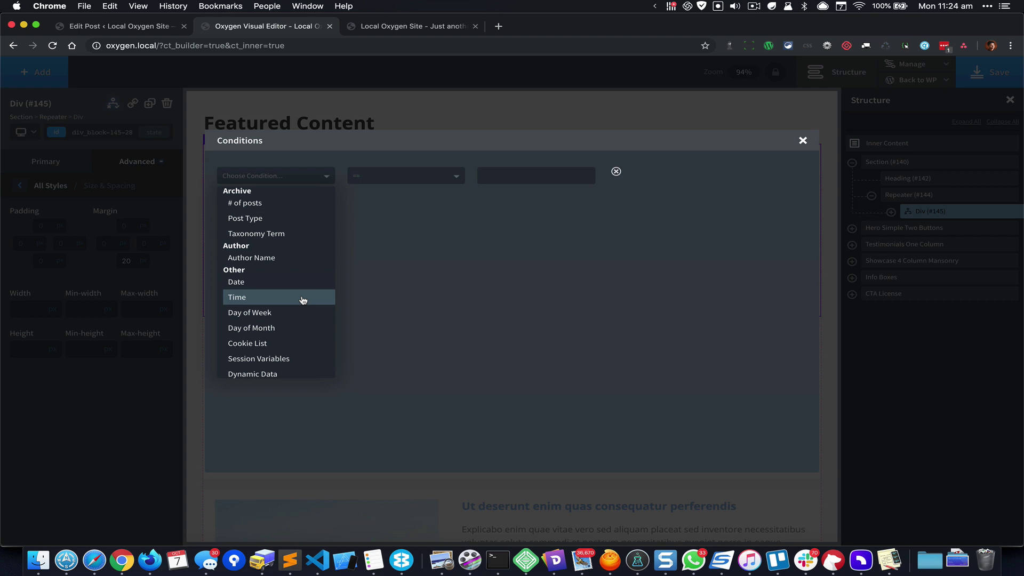
{"action": "scroll", "coordinate": [302, 299], "scroll_direction": "down", "scroll_amount": 2}
{"action": "left_click", "coordinate": [299, 338]}
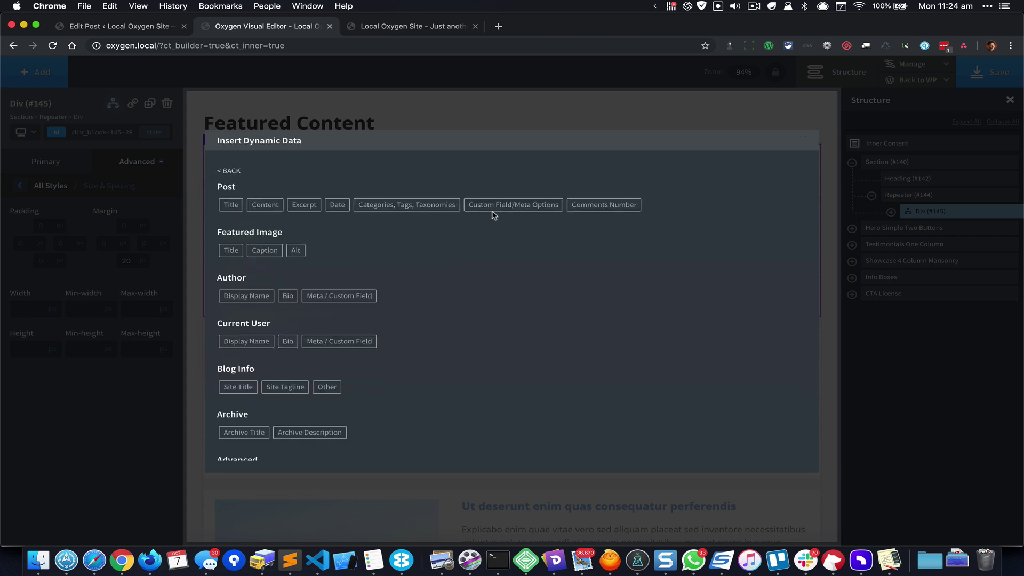
Step: Use Custom Field/Meta as the condition's data source
{"action": "left_click", "coordinate": [544, 209]}
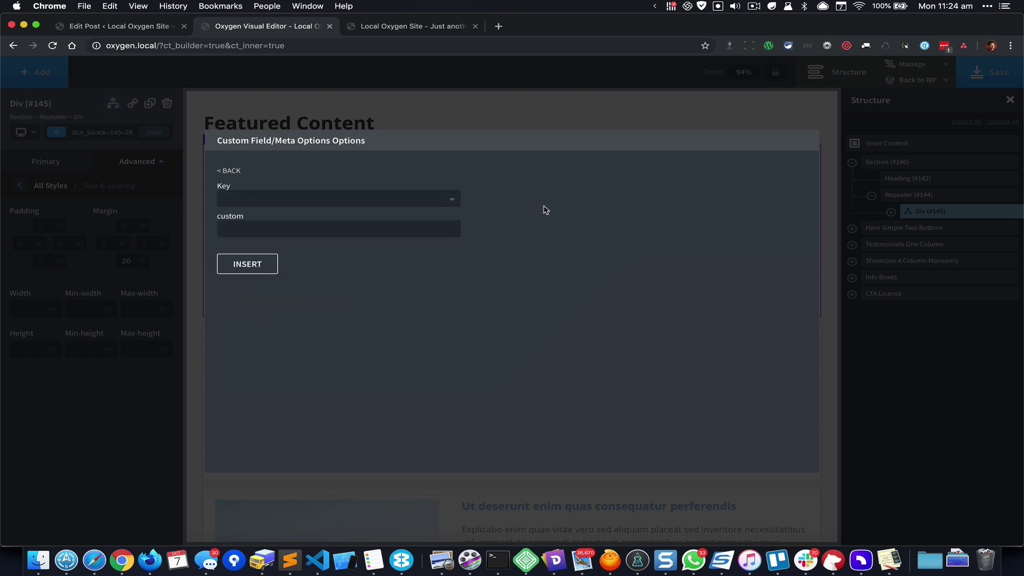
{"action": "left_click", "coordinate": [348, 222]}
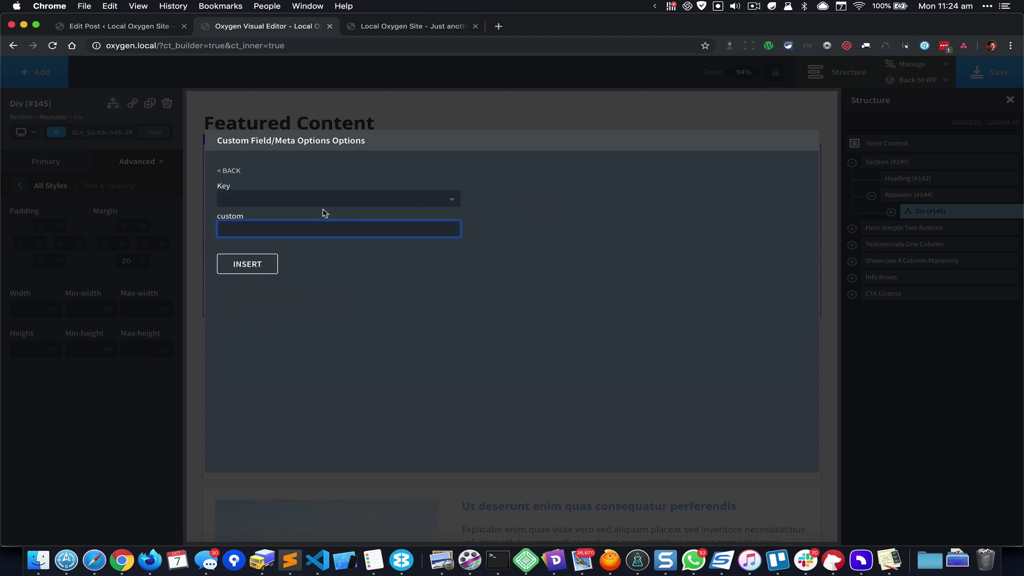
{"action": "left_click", "coordinate": [380, 204]}
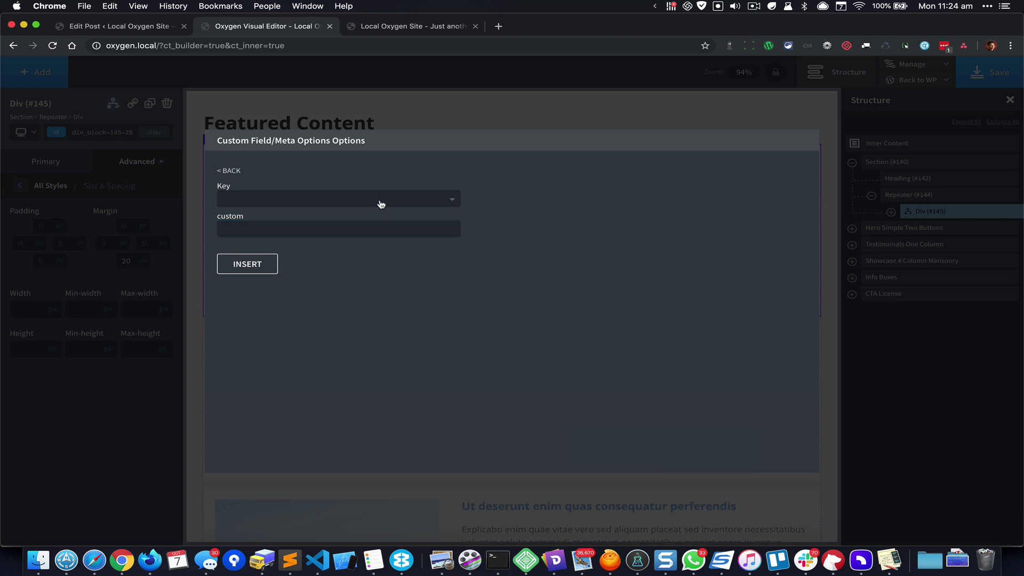
{"action": "scroll", "coordinate": [338, 332], "scroll_direction": "down", "scroll_amount": 5}
{"action": "scroll", "coordinate": [339, 332], "scroll_direction": "up", "scroll_amount": 10}
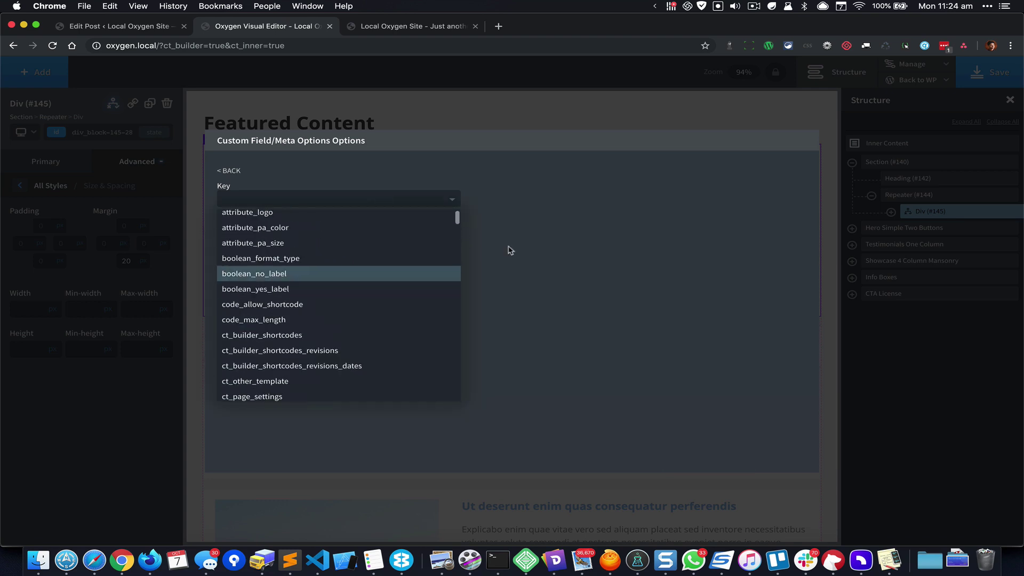
{"action": "left_click", "coordinate": [539, 241]}
Step: Pick the 'featured' meta key and insert it into the condition
{"action": "left_click", "coordinate": [315, 235]}
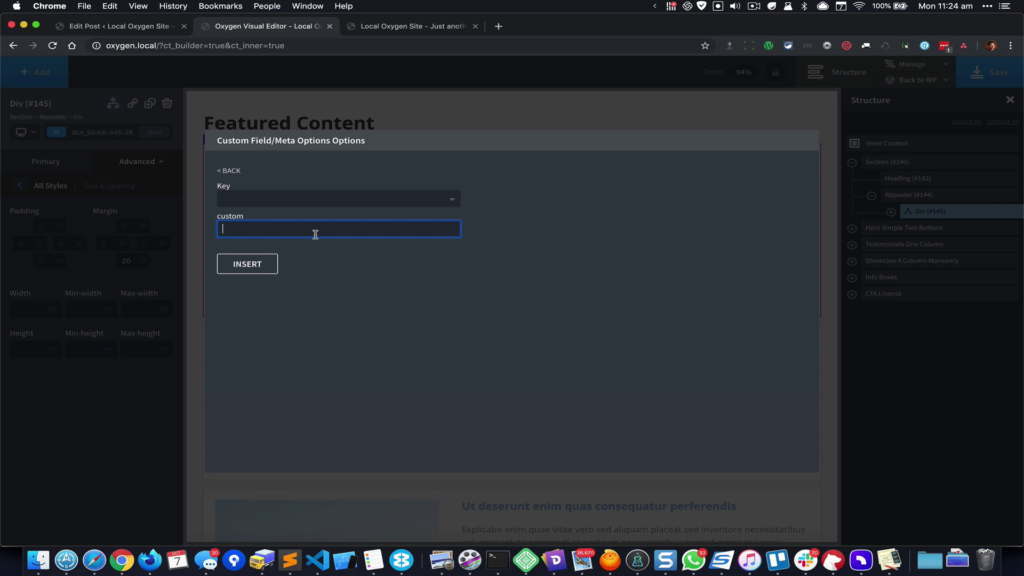
{"action": "left_click", "coordinate": [450, 199]}
{"action": "scroll", "coordinate": [366, 303], "scroll_direction": "down", "scroll_amount": 3}
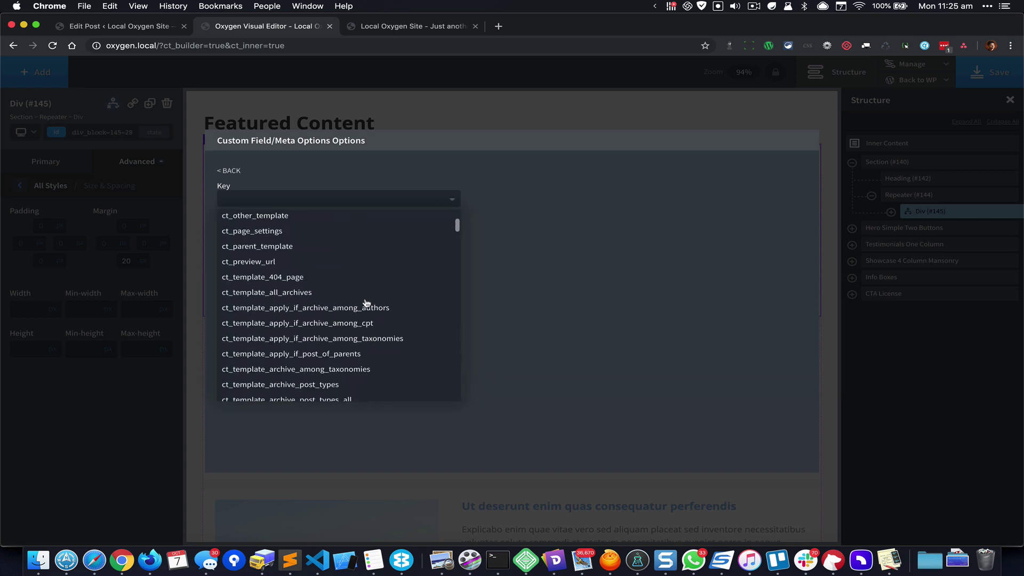
{"action": "scroll", "coordinate": [366, 302], "scroll_direction": "down", "scroll_amount": 10}
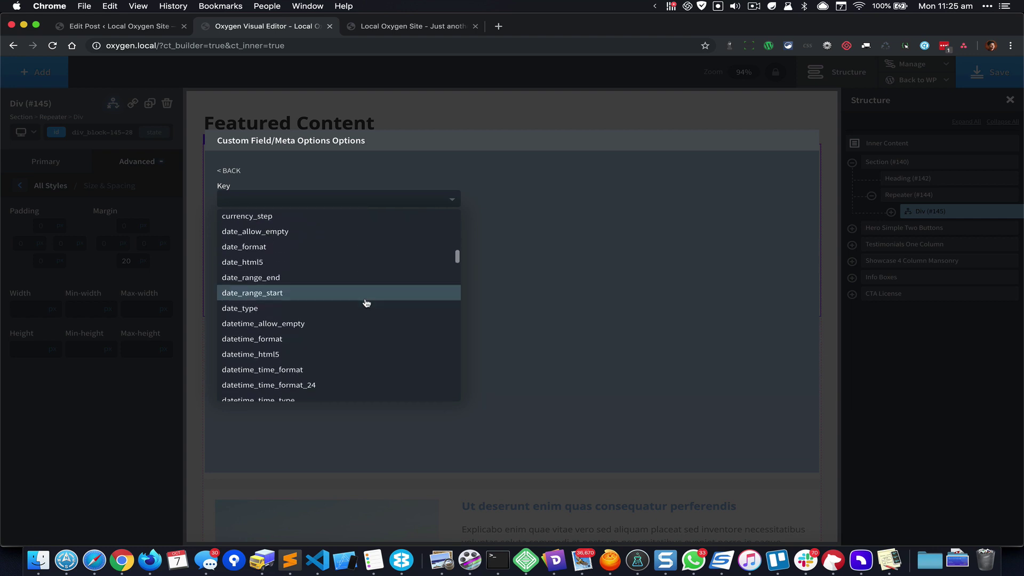
{"action": "scroll", "coordinate": [367, 303], "scroll_direction": "down", "scroll_amount": 12}
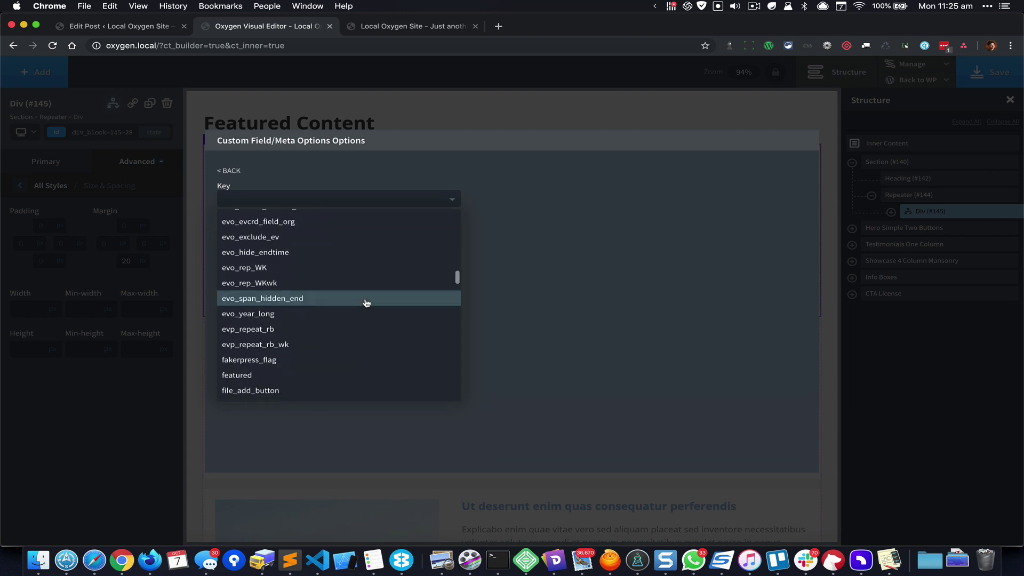
{"action": "scroll", "coordinate": [366, 303], "scroll_direction": "down", "scroll_amount": 3}
{"action": "left_click", "coordinate": [353, 268]}
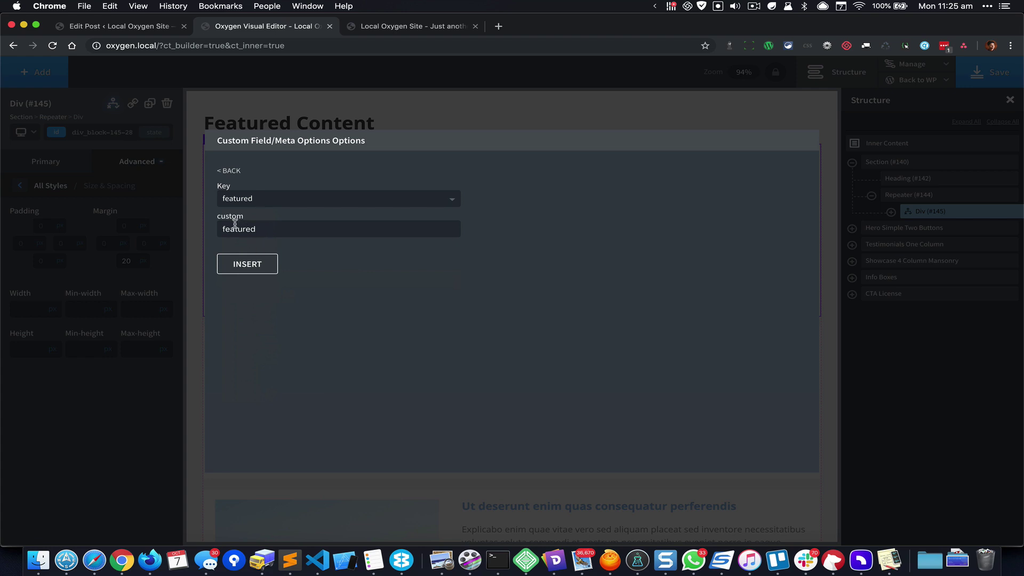
{"action": "left_click", "coordinate": [259, 274]}
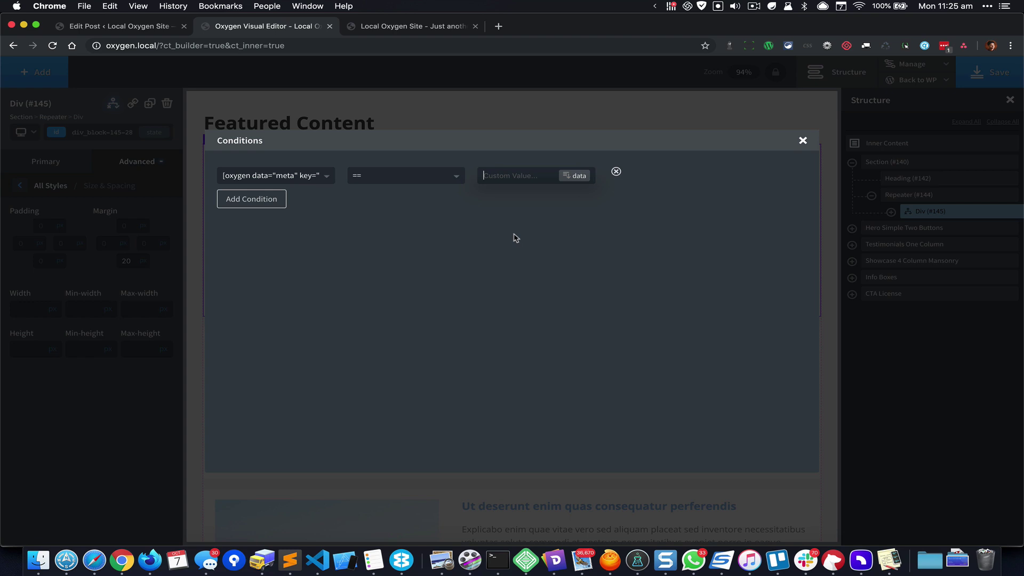
Step: Set the condition's comparison value to 1 and save the page
{"action": "left_click", "coordinate": [514, 176]}
{"action": "type", "text": "1"}
{"action": "left_click", "coordinate": [803, 140]}
{"action": "left_click", "coordinate": [985, 71]}
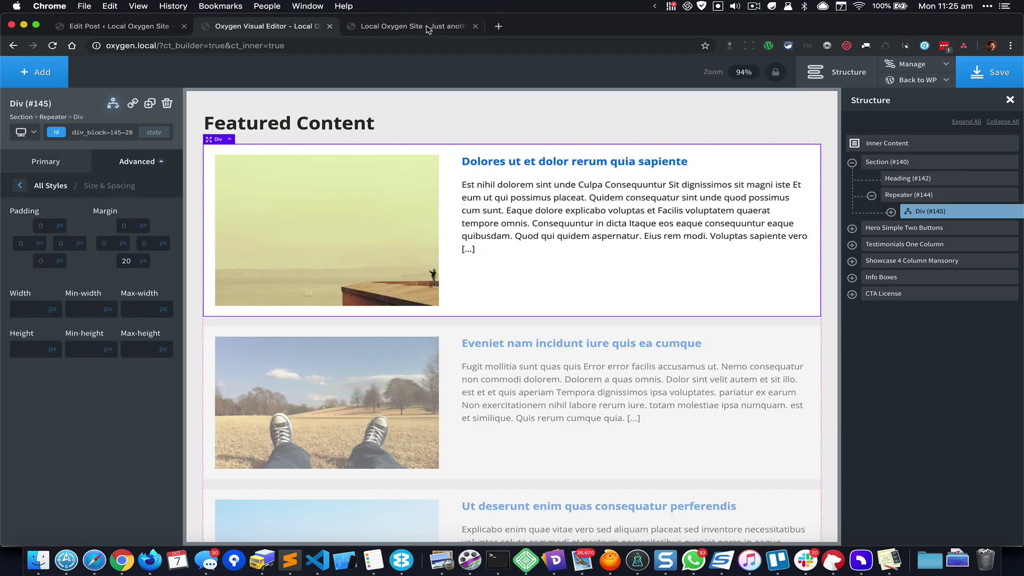
Step: Reload the live homepage and confirm only the two featured posts appear
{"action": "left_click", "coordinate": [413, 26]}
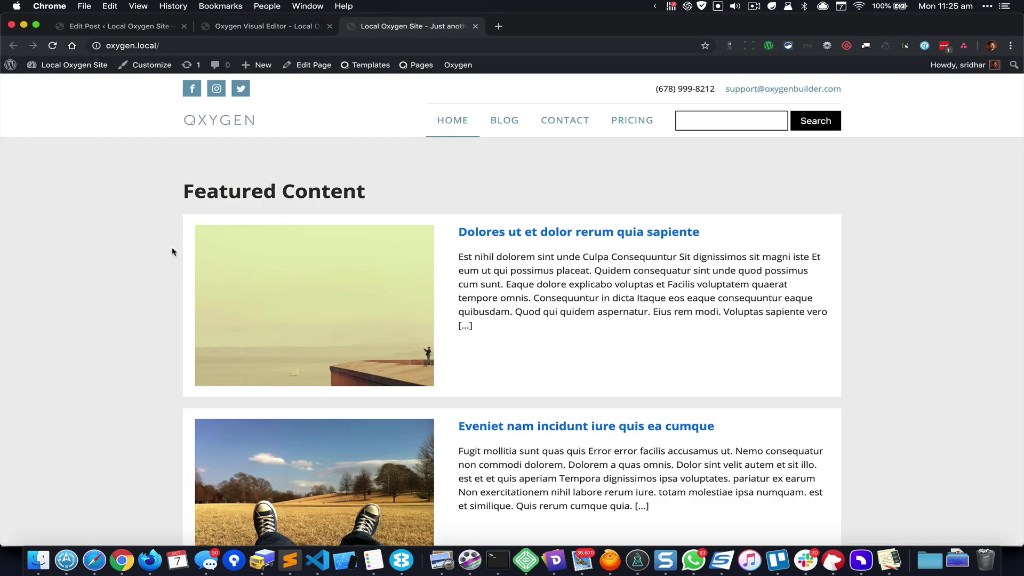
{"action": "key", "text": "super+r"}
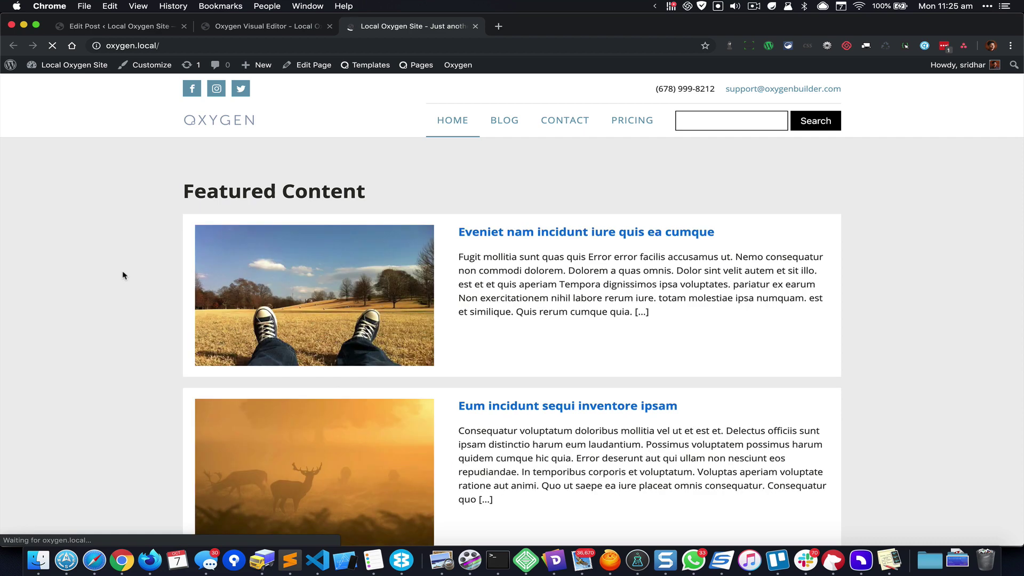
{"action": "scroll", "coordinate": [123, 275], "scroll_direction": "down", "scroll_amount": 5}
{"action": "scroll", "coordinate": [122, 275], "scroll_direction": "up", "scroll_amount": 4}
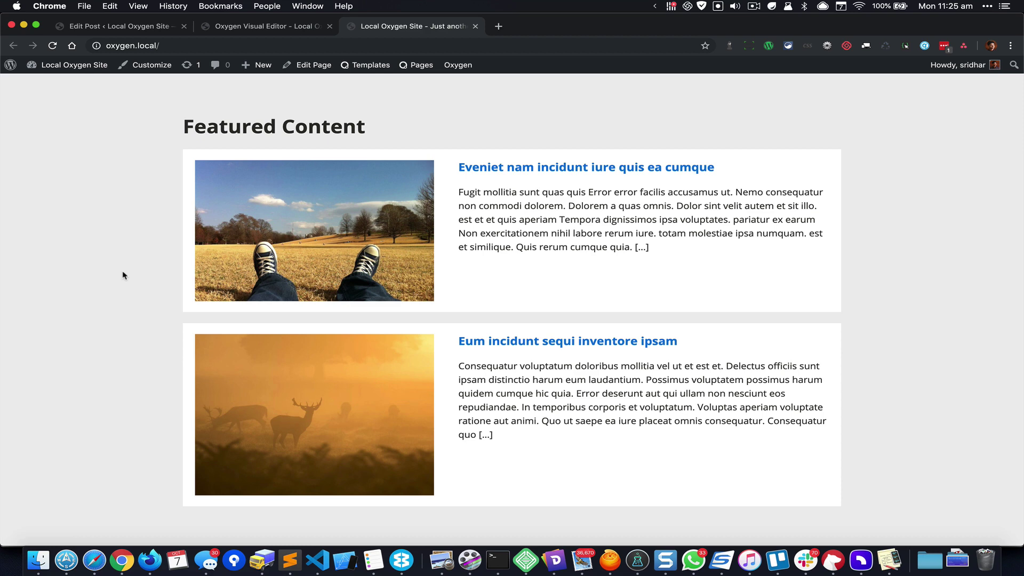
{"action": "scroll", "coordinate": [123, 276], "scroll_direction": "up", "scroll_amount": 2}
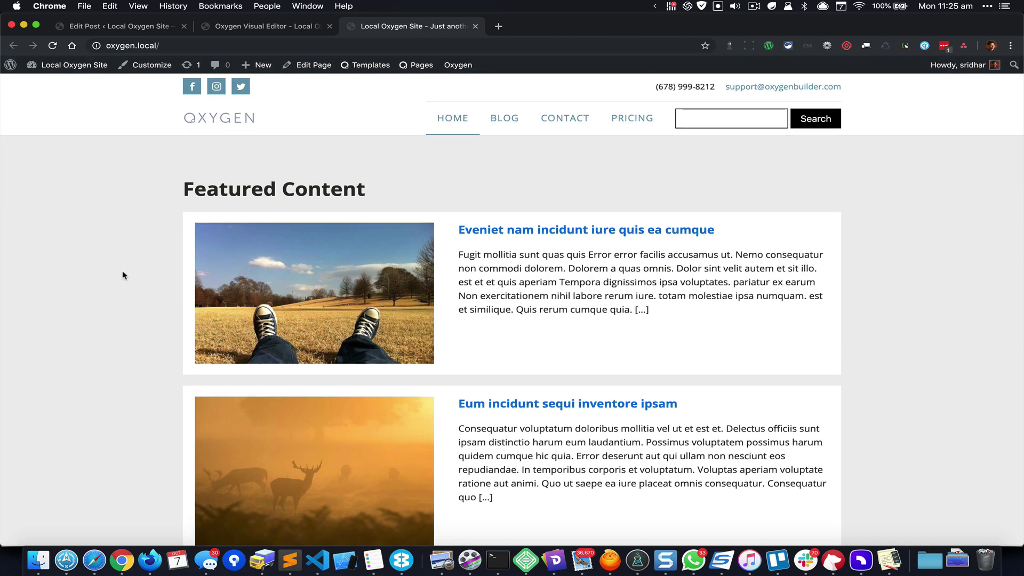
{"action": "scroll", "coordinate": [123, 275], "scroll_direction": "down", "scroll_amount": 3}
{"action": "scroll", "coordinate": [123, 275], "scroll_direction": "up", "scroll_amount": 3}
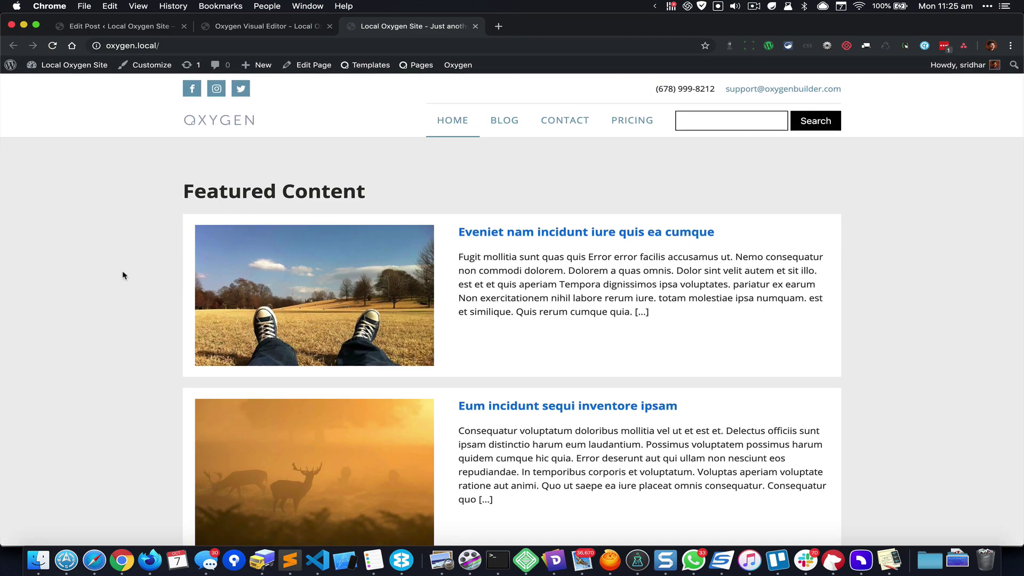